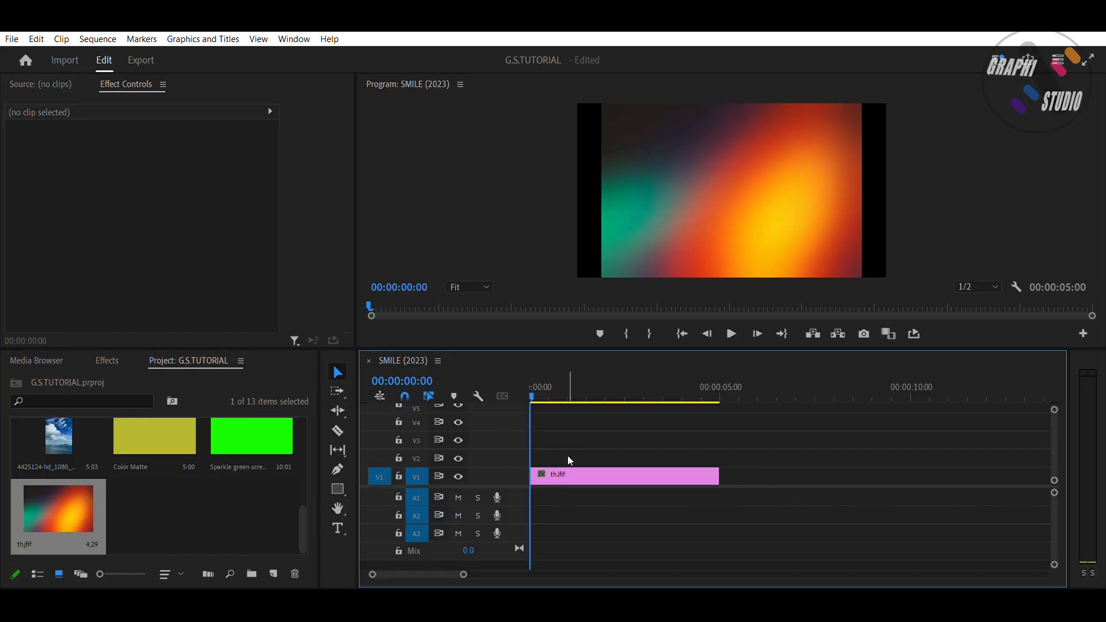
Extend the th.jfif background clip to 10 seconds and set its scale to 208 so it fills the frame.
{"action": "left_click", "coordinate": [910, 383]}
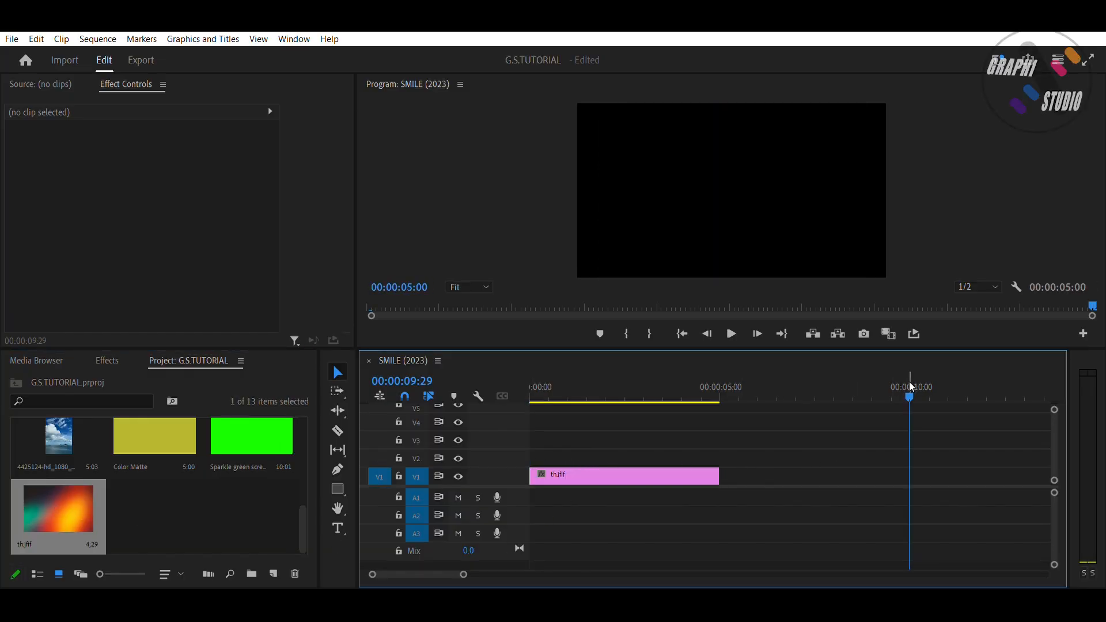
{"action": "left_click_drag", "start_coordinate": [719, 475], "coordinate": [911, 469]}
{"action": "left_click_drag", "start_coordinate": [673, 387], "coordinate": [445, 297]}
{"action": "left_click_drag", "start_coordinate": [150, 167], "coordinate": [212, 167]}
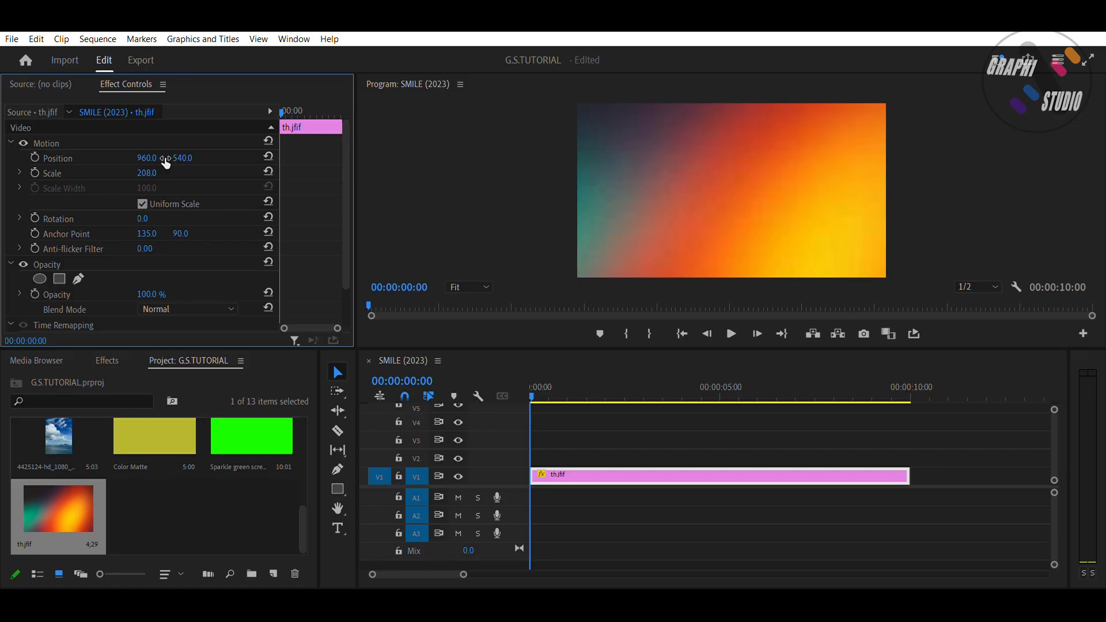
Keyframe the background clip's rotation from 0° at the start to 2x1.0° at 10 seconds.
{"action": "left_click", "coordinate": [35, 218]}
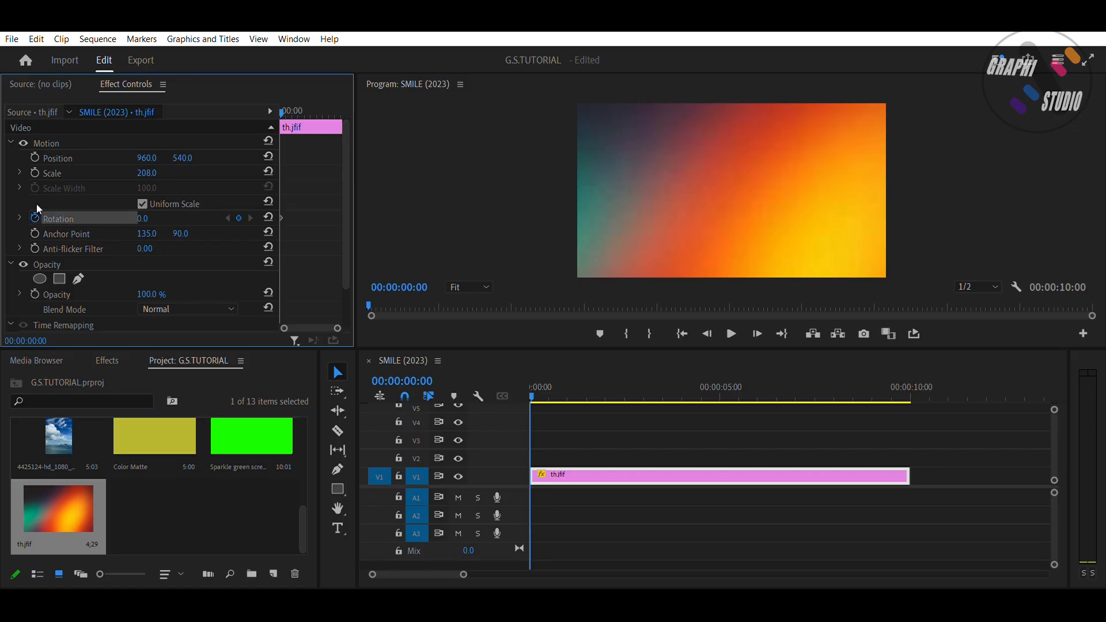
{"action": "left_click", "coordinate": [906, 378]}
{"action": "key", "text": "Right"}
{"action": "key", "text": "Right"}
{"action": "key", "text": "Right"}
{"action": "key", "text": "Right"}
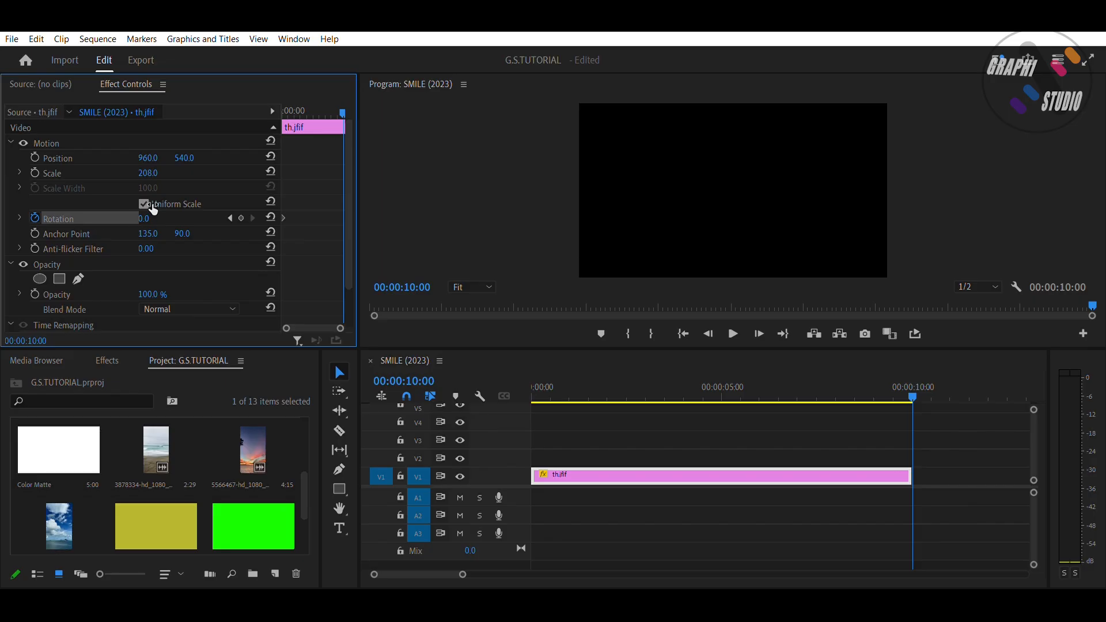
{"action": "left_click_drag", "start_coordinate": [144, 218], "coordinate": [236, 218]}
Play back the background's rotation animation from the start of the sequence.
{"action": "left_click_drag", "start_coordinate": [550, 377], "coordinate": [494, 381]}
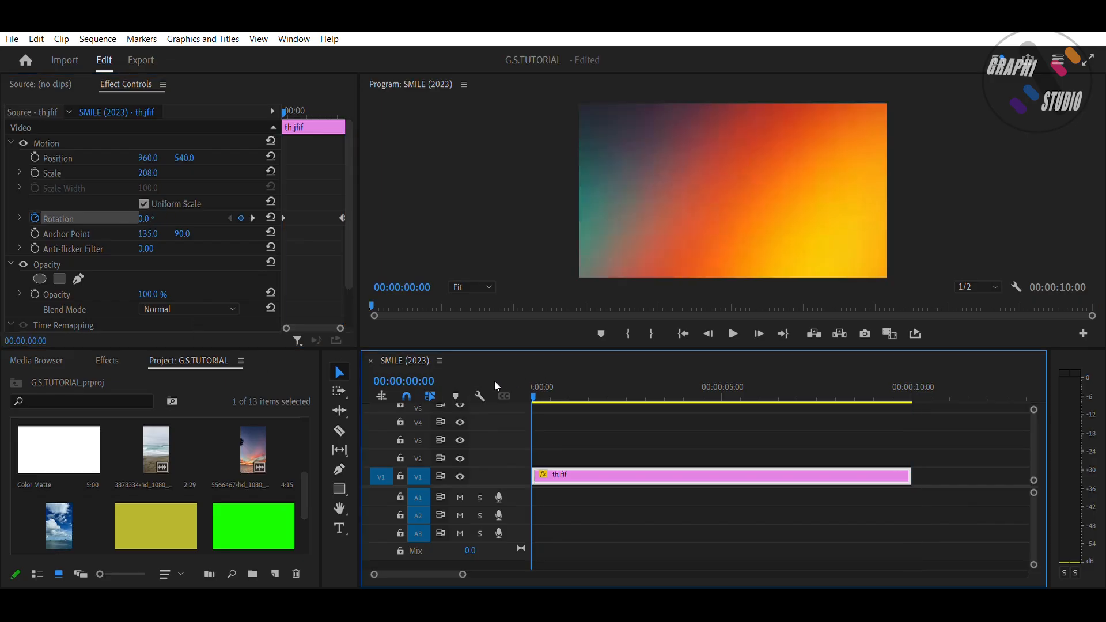
{"action": "left_click", "coordinate": [733, 325]}
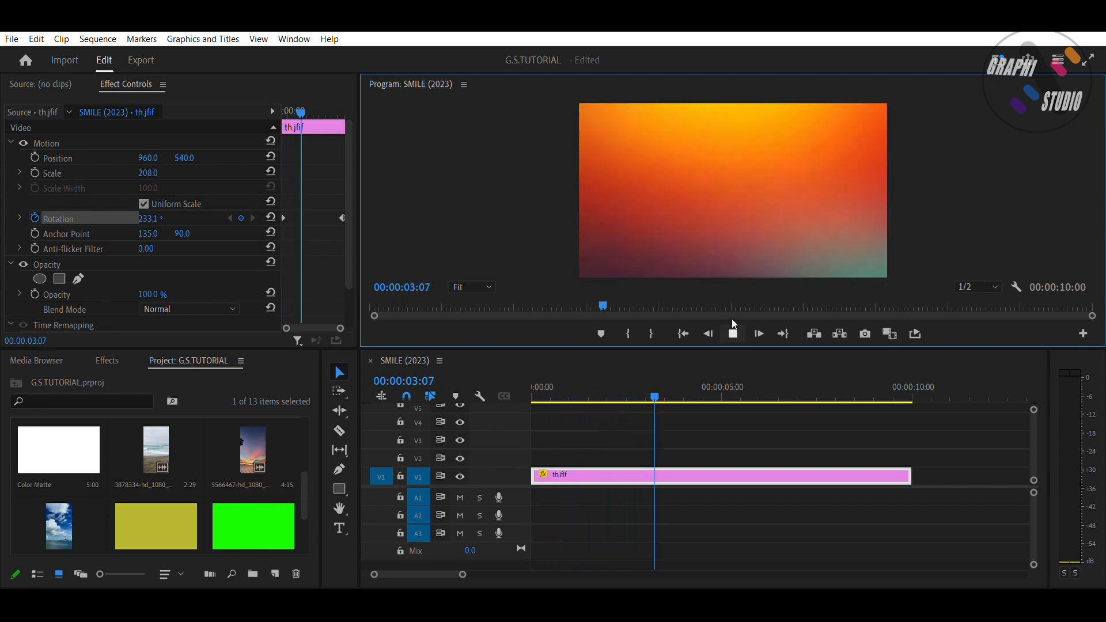
{"action": "left_click_drag", "start_coordinate": [682, 387], "coordinate": [521, 400]}
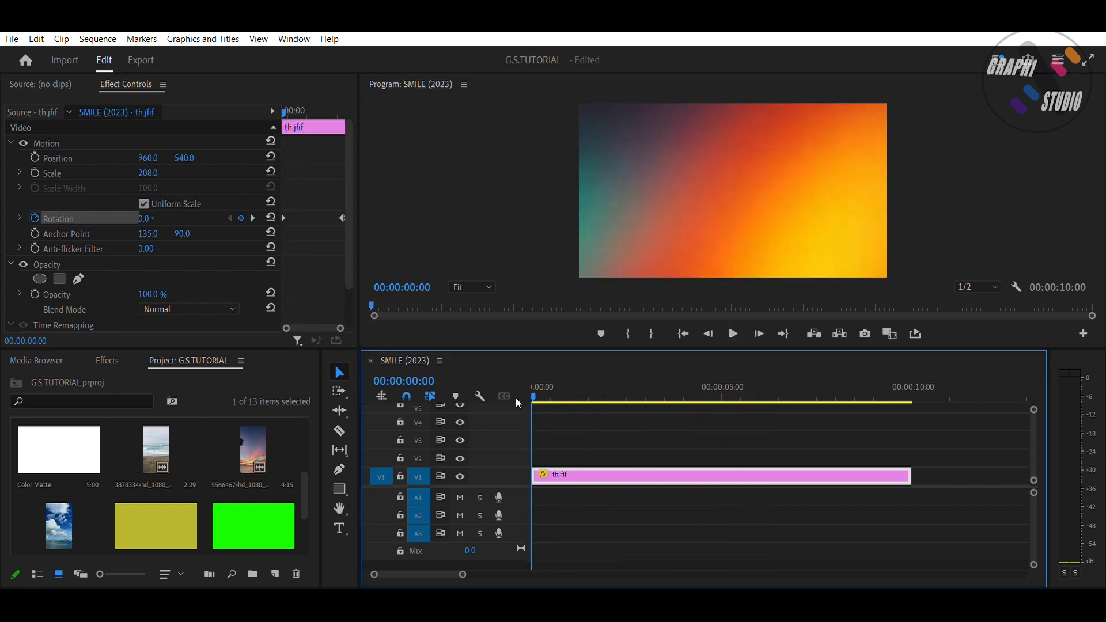
Place the Sparkle green screen clip on V2 above the background and match its end to the background clip.
{"action": "scroll", "coordinate": [297, 554], "scroll_direction": "down", "scroll_amount": 3}
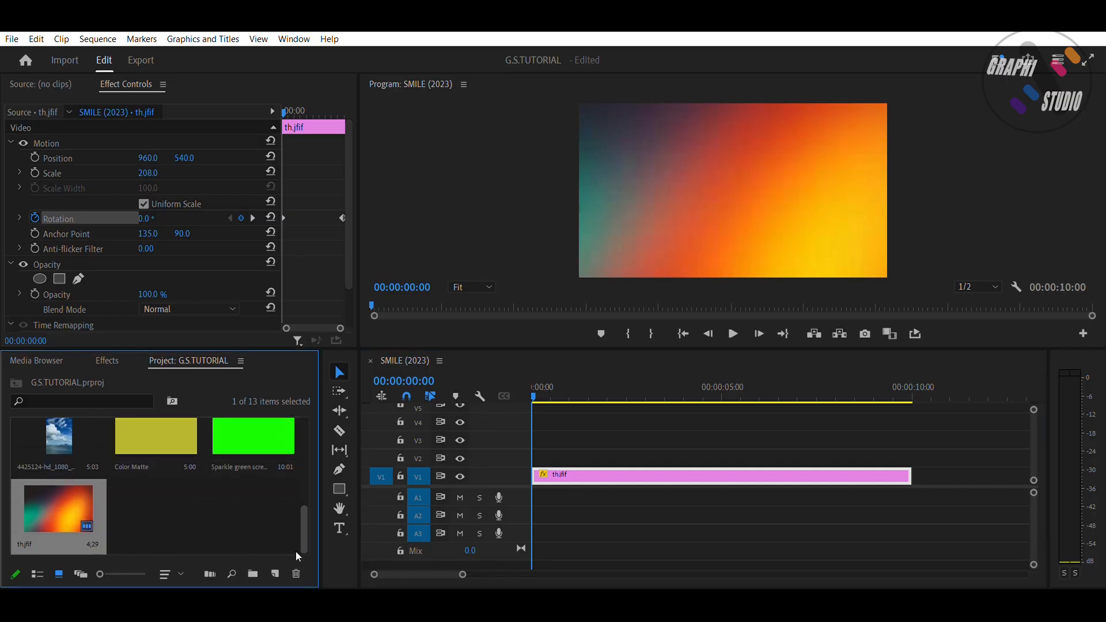
{"action": "double_click", "coordinate": [244, 430]}
{"action": "left_click_drag", "start_coordinate": [172, 278], "coordinate": [714, 455]}
{"action": "left_click_drag", "start_coordinate": [916, 451], "coordinate": [915, 452]}
Find the Ultra Key effect and apply it to the Sparkle green screen clip on V2.
{"action": "left_click", "coordinate": [104, 360]}
{"action": "left_click", "coordinate": [95, 378]}
{"action": "type", "text": "ultra"}
{"action": "left_click_drag", "start_coordinate": [64, 484], "coordinate": [597, 445]}
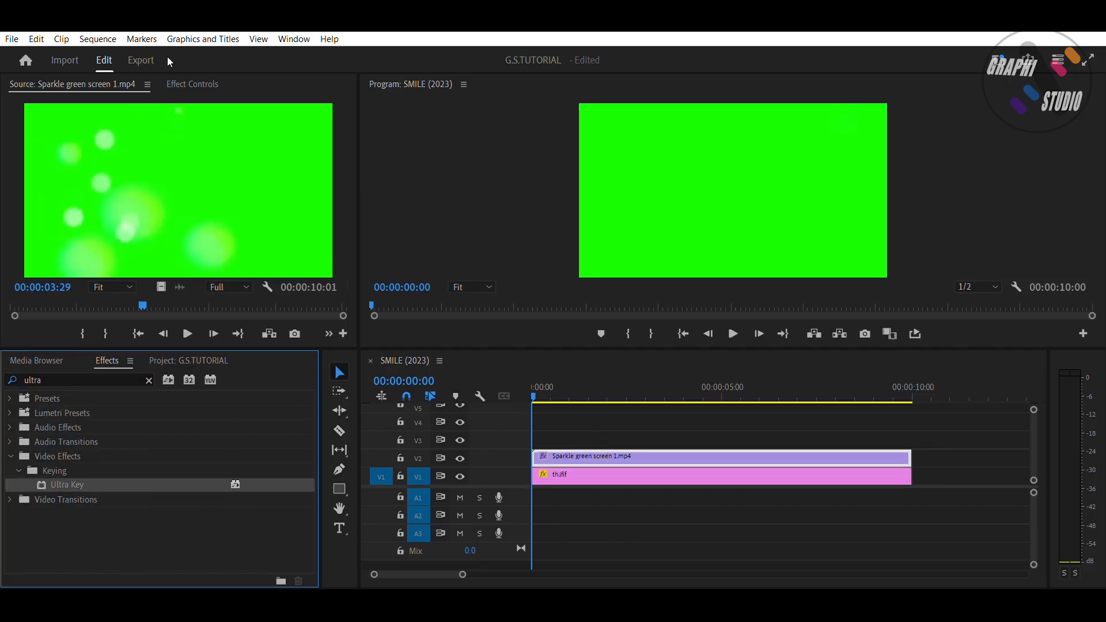
Key out the green background of the sparkle clip by sampling its green as the Ultra Key colour.
{"action": "left_click", "coordinate": [192, 84]}
{"action": "left_click_drag", "start_coordinate": [349, 164], "coordinate": [351, 260]}
{"action": "left_click", "coordinate": [164, 233]}
{"action": "left_click", "coordinate": [695, 218]}
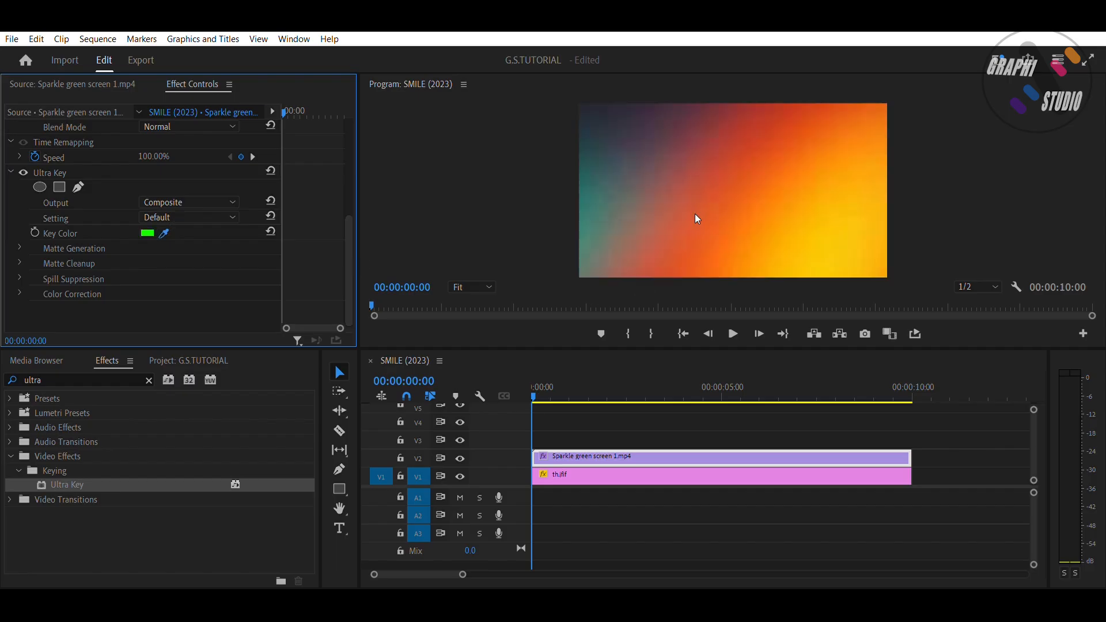
Play back the keyed sparkles over the rotating background.
{"action": "left_click", "coordinate": [737, 316]}
{"action": "key", "text": "space"}
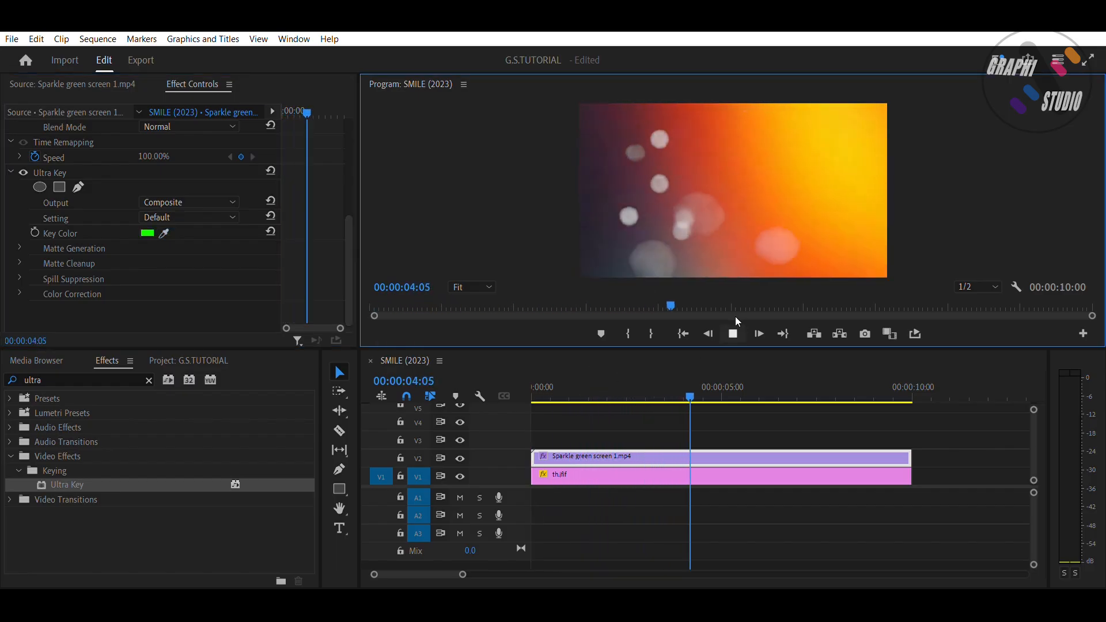
{"action": "key", "text": "space"}
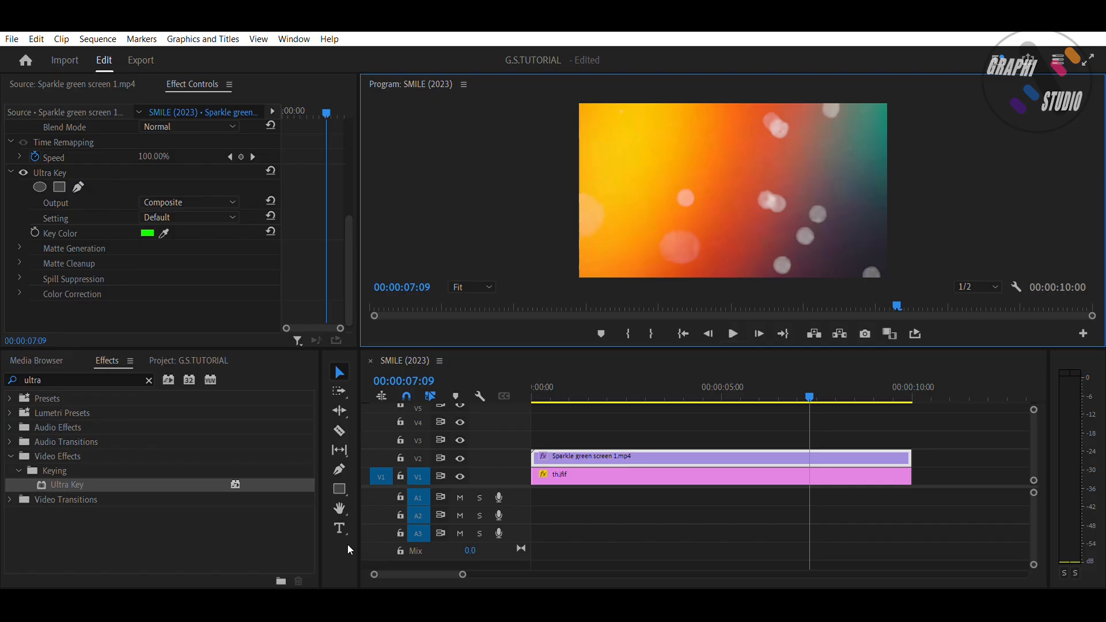
Draw a text box in the middle of the frame and enter the text "10".
{"action": "left_click", "coordinate": [339, 525]}
{"action": "left_click_drag", "start_coordinate": [658, 135], "coordinate": [805, 248]}
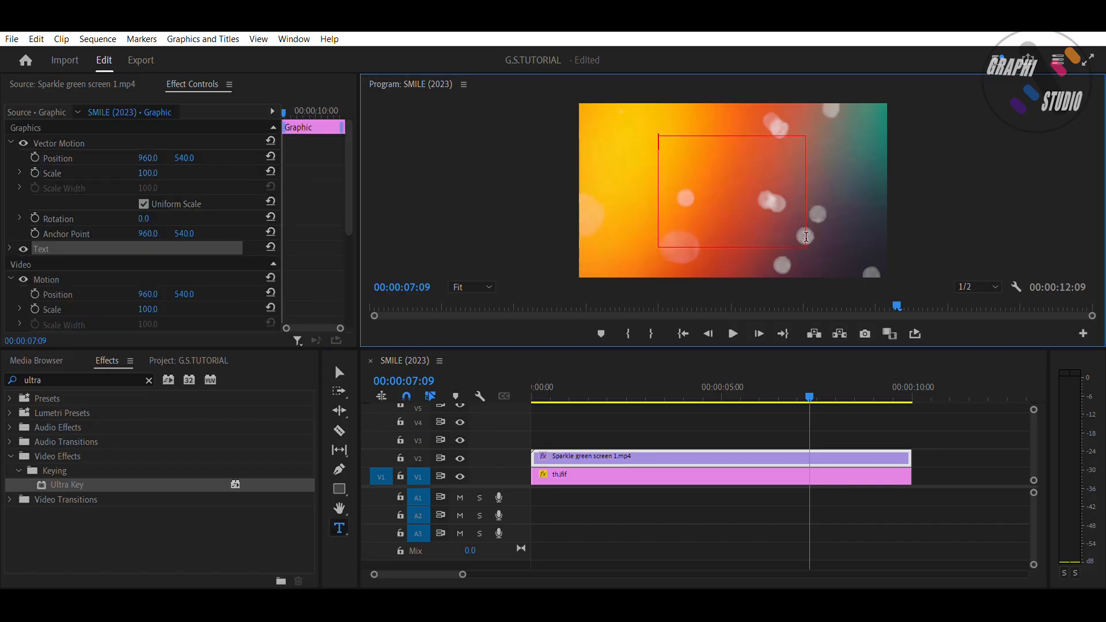
{"action": "type", "text": "10"}
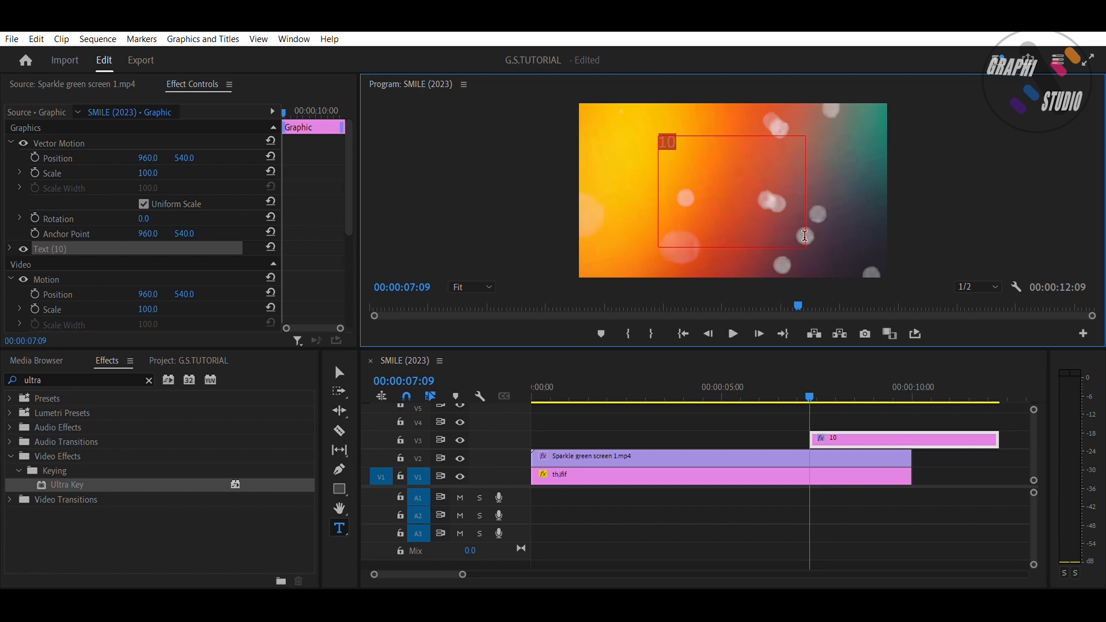
Format the "10" text in Algerian at size 441, centred horizontally and vertically in its box.
{"action": "left_click", "coordinate": [10, 248]}
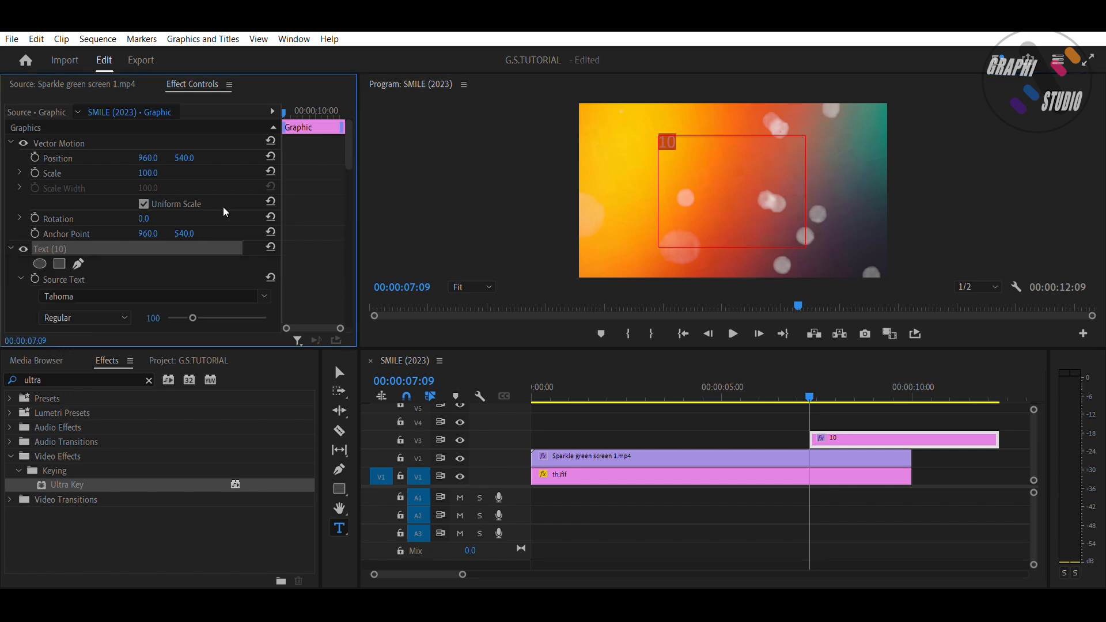
{"action": "left_click_drag", "start_coordinate": [350, 148], "coordinate": [358, 174]}
{"action": "left_click", "coordinate": [63, 173]}
{"action": "type", "text": "algerian"}
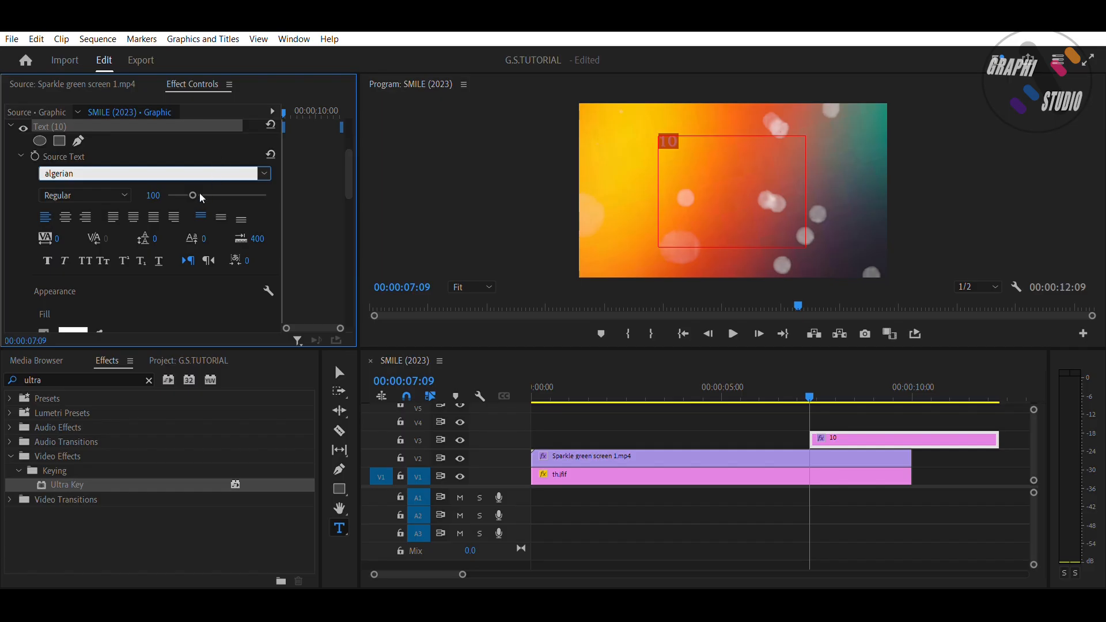
{"action": "key", "text": "Return"}
{"action": "left_click_drag", "start_coordinate": [152, 194], "coordinate": [349, 195]}
{"action": "left_click", "coordinate": [220, 217]}
{"action": "left_click", "coordinate": [65, 217]}
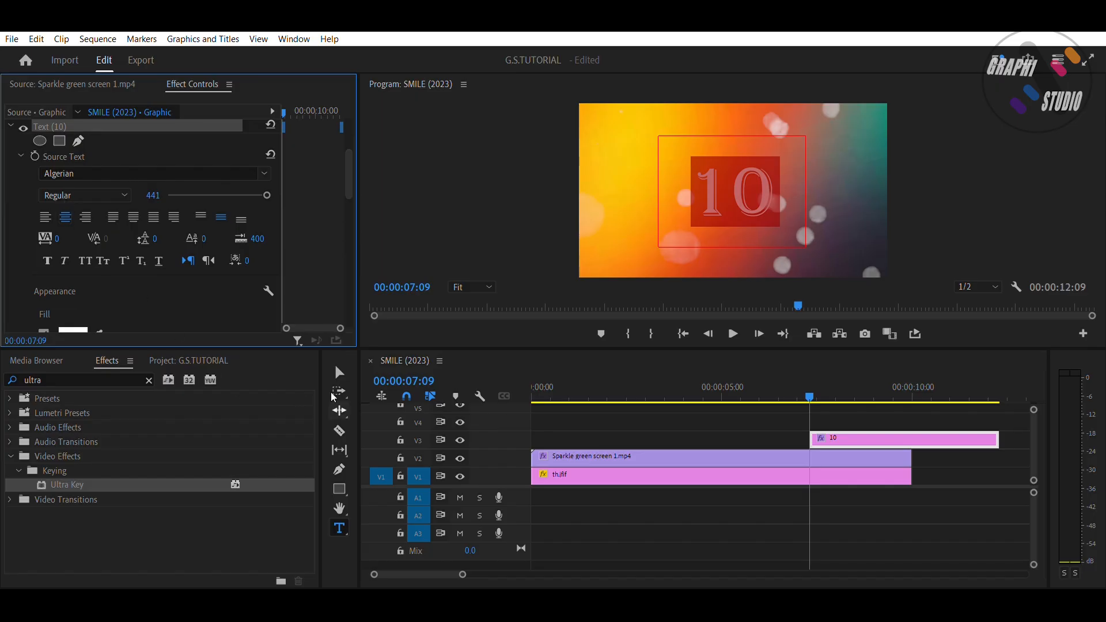
Move the text clip to the start of V3 and extend it to the 10-second mark.
{"action": "left_click", "coordinate": [339, 372]}
{"action": "left_click_drag", "start_coordinate": [856, 437], "coordinate": [534, 436]}
{"action": "left_click_drag", "start_coordinate": [720, 439], "coordinate": [910, 438]}
{"action": "left_click", "coordinate": [531, 381]}
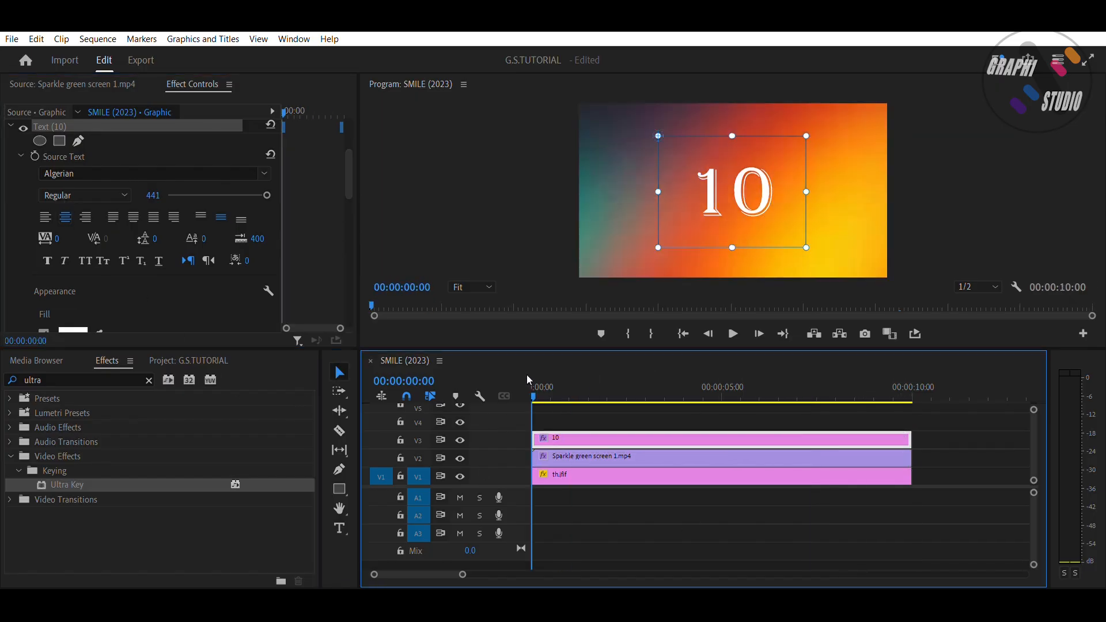
Split the text clip on V3 at 1, 2 and 3 seconds.
{"action": "left_click_drag", "start_coordinate": [467, 572], "coordinate": [430, 570]}
{"action": "left_click", "coordinate": [679, 387]}
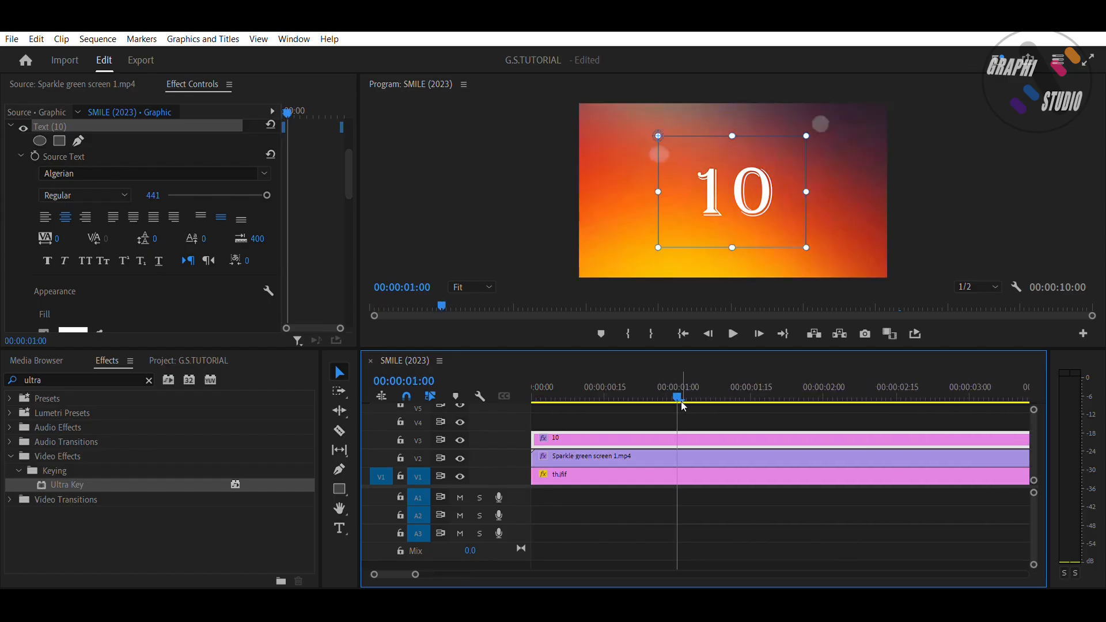
{"action": "key", "text": "ctrl+k"}
{"action": "left_click", "coordinate": [823, 383]}
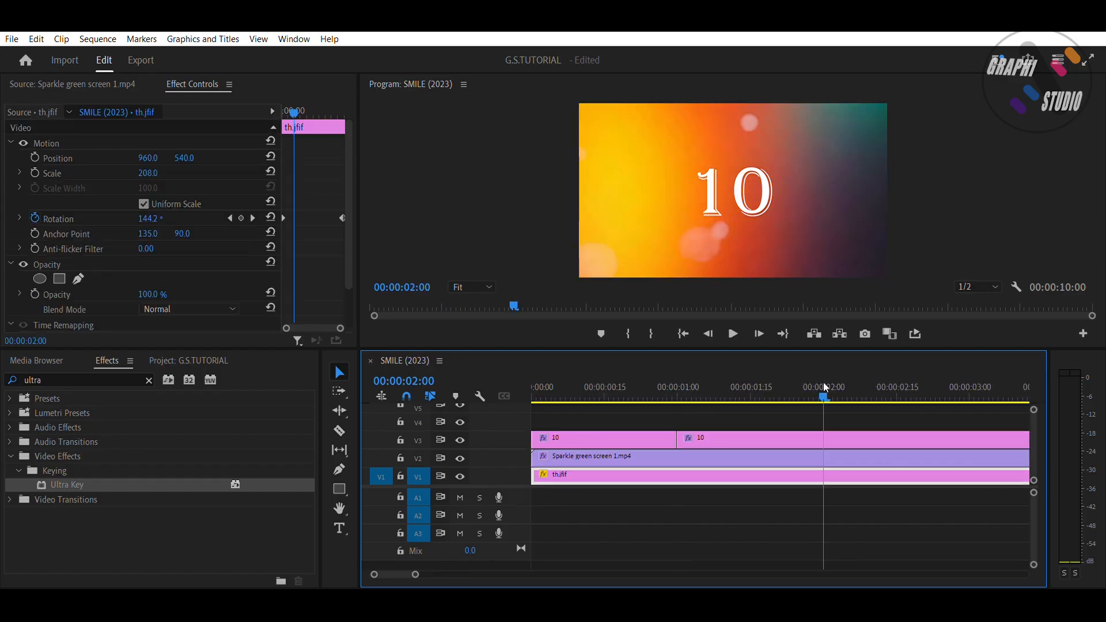
{"action": "key", "text": "ctrl+k"}
{"action": "key", "text": "ctrl+z"}
{"action": "left_click", "coordinate": [828, 433]}
{"action": "key", "text": "c"}
{"action": "left_click", "coordinate": [825, 435]}
{"action": "left_click", "coordinate": [970, 387]}
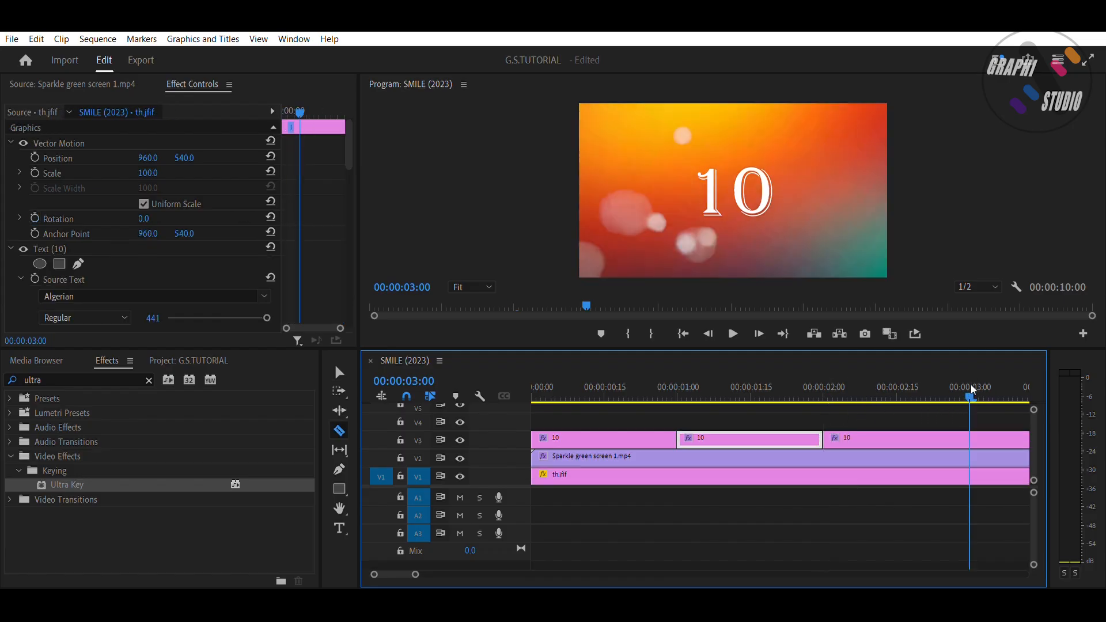
{"action": "left_click", "coordinate": [972, 434]}
Split the text clip on V3 at 4, 5 and 6 seconds.
{"action": "left_click_drag", "start_coordinate": [973, 396], "coordinate": [727, 395]}
{"action": "left_click", "coordinate": [729, 435]}
{"action": "left_click", "coordinate": [874, 388]}
{"action": "left_click", "coordinate": [875, 435]}
{"action": "left_click_drag", "start_coordinate": [977, 389], "coordinate": [737, 389]}
{"action": "left_click", "coordinate": [738, 435]}
Split the text clip on V3 at 7, 8 and 9 seconds.
{"action": "left_click", "coordinate": [885, 387]}
{"action": "left_click", "coordinate": [885, 435]}
{"action": "left_click_drag", "start_coordinate": [995, 388], "coordinate": [822, 389]}
{"action": "left_click", "coordinate": [595, 388]}
{"action": "left_click", "coordinate": [595, 435]}
{"action": "left_click", "coordinate": [742, 387]}
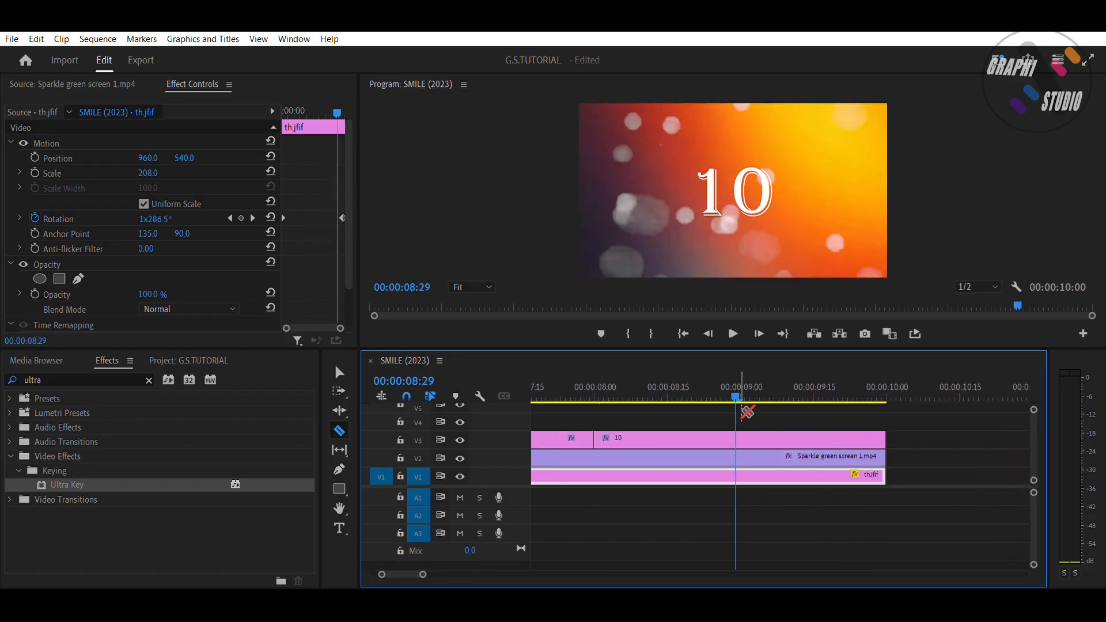
{"action": "left_click", "coordinate": [741, 438]}
Try to change the second text clip's number to 9.
{"action": "left_click_drag", "start_coordinate": [403, 573], "coordinate": [386, 574]}
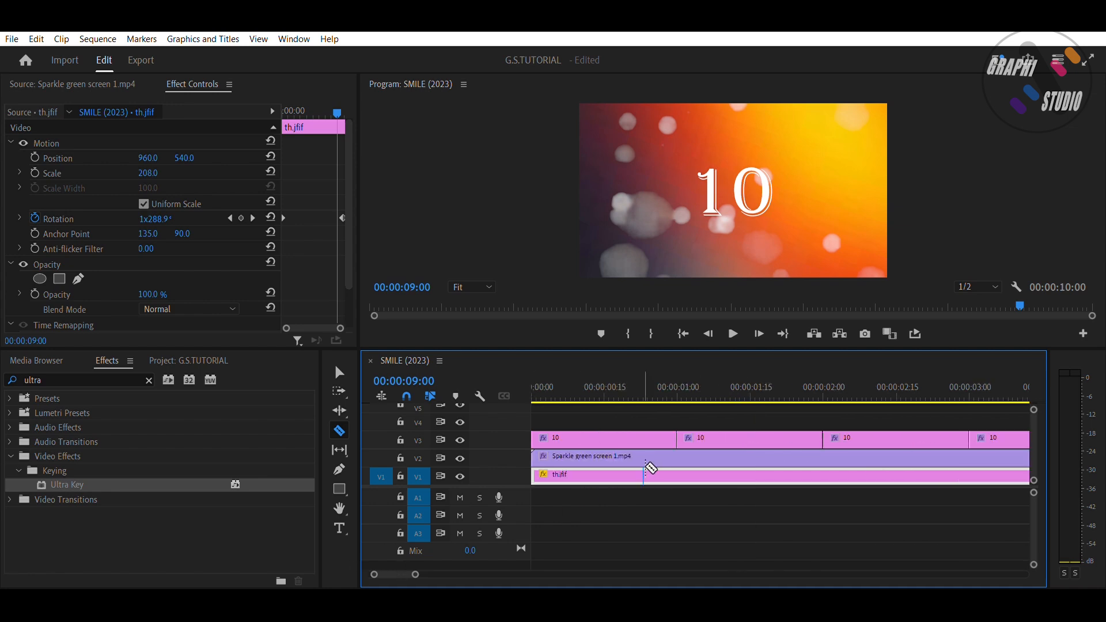
{"action": "left_click", "coordinate": [339, 372]}
{"action": "left_click", "coordinate": [713, 429]}
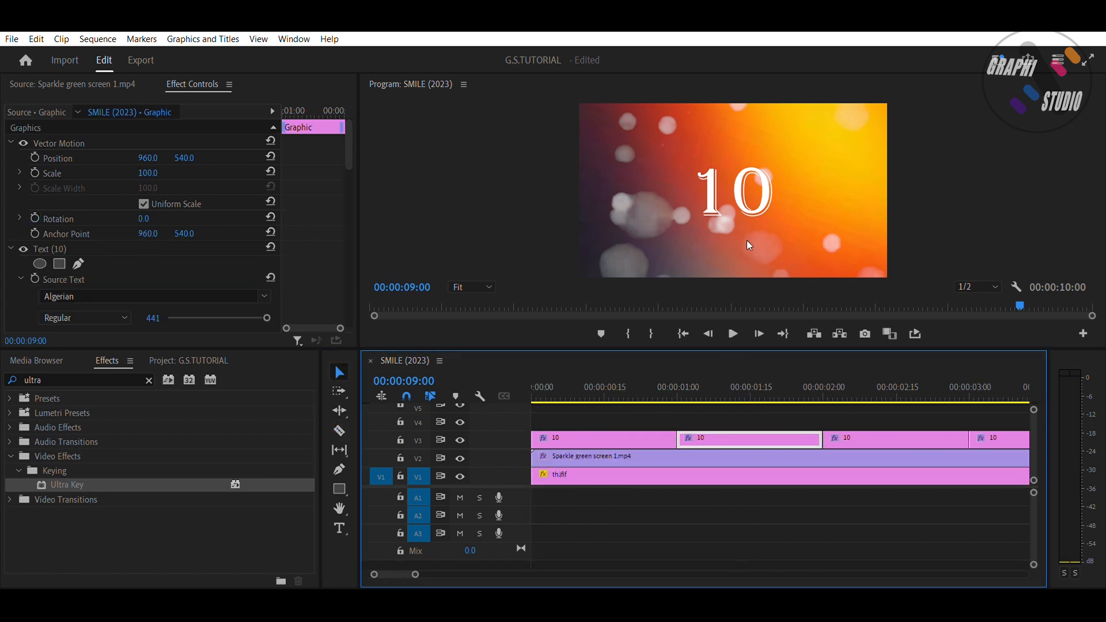
{"action": "key", "text": "t"}
{"action": "left_click", "coordinate": [766, 199]}
{"action": "type", "text": "9"}
Change the third text clip's number to 8 and the fourth clip's number to 7.
{"action": "left_click", "coordinate": [856, 433]}
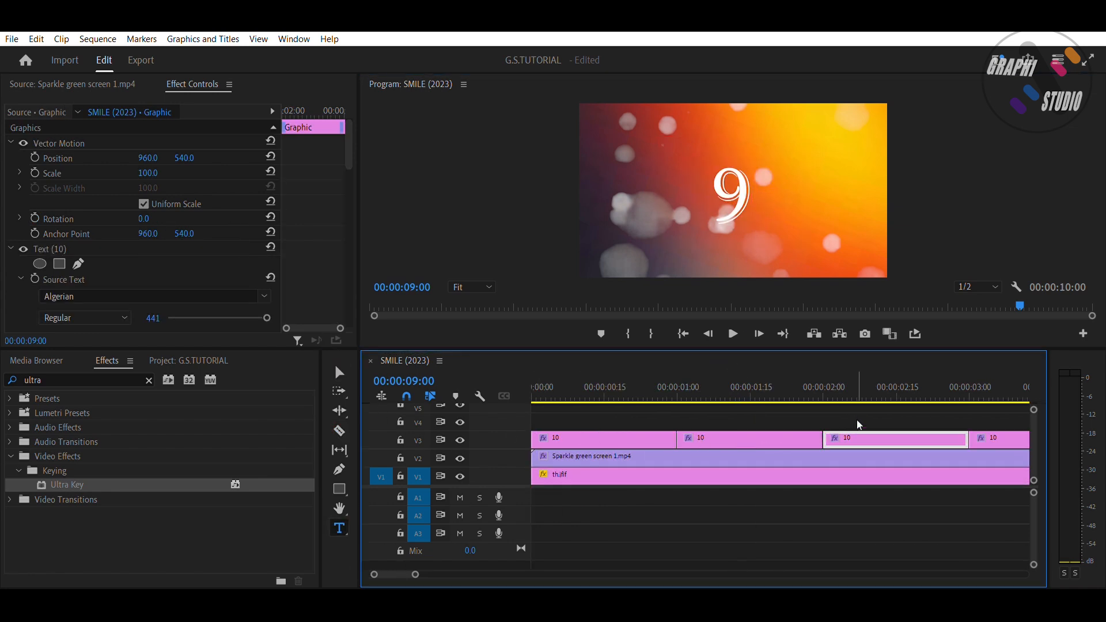
{"action": "left_click", "coordinate": [848, 387]}
{"action": "double_click", "coordinate": [749, 193]}
{"action": "type", "text": "8"}
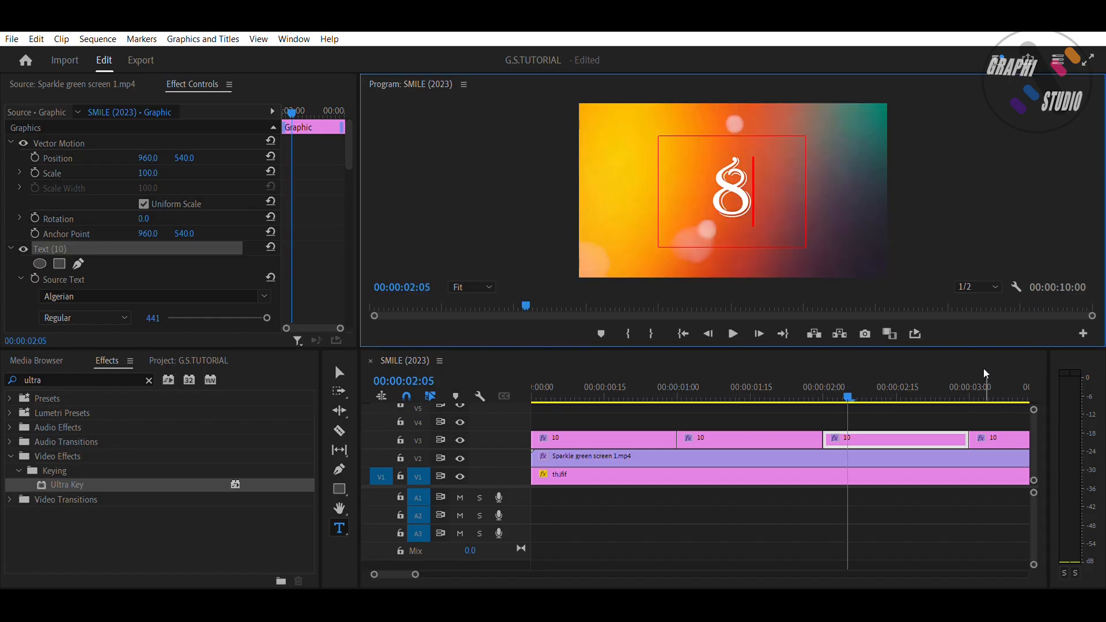
{"action": "left_click", "coordinate": [985, 392]}
{"action": "left_click", "coordinate": [996, 438]}
{"action": "left_click", "coordinate": [771, 190]}
{"action": "left_click_drag", "start_coordinate": [772, 190], "coordinate": [677, 180]}
{"action": "type", "text": "7"}
Change the fifth text clip's number to 6 and the sixth clip's number to 5.
{"action": "left_click_drag", "start_coordinate": [984, 392], "coordinate": [794, 392]}
{"action": "left_click", "coordinate": [752, 194]}
{"action": "type", "text": "6"}
{"action": "left_click", "coordinate": [910, 395]}
{"action": "double_click", "coordinate": [750, 193]}
{"action": "type", "text": "5"}
Change the seventh text clip's number to 4 and the eighth clip's number to 3.
{"action": "left_click_drag", "start_coordinate": [985, 391], "coordinate": [638, 397]}
{"action": "double_click", "coordinate": [749, 193]}
{"action": "type", "text": "4"}
{"action": "left_click", "coordinate": [720, 391]}
{"action": "double_click", "coordinate": [744, 191]}
{"action": "type", "text": "3"}
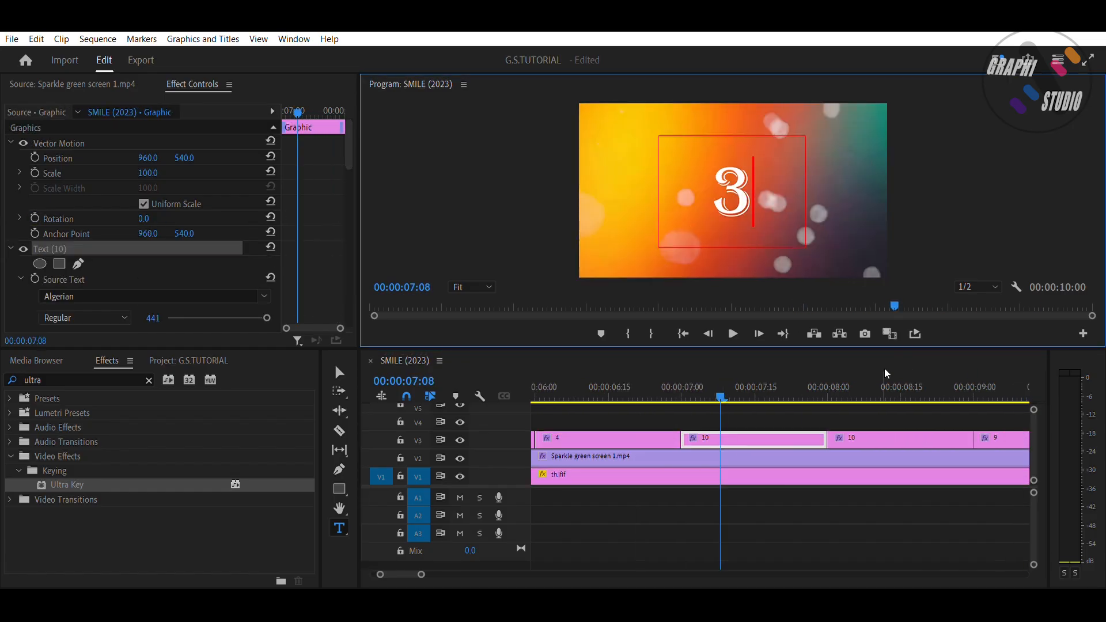
Change the ninth text clip's number to 2 and the last clip's number to 1.
{"action": "left_click", "coordinate": [857, 392]}
{"action": "double_click", "coordinate": [744, 191]}
{"action": "type", "text": "2"}
{"action": "left_click", "coordinate": [998, 391]}
{"action": "double_click", "coordinate": [743, 193]}
{"action": "type", "text": "1"}
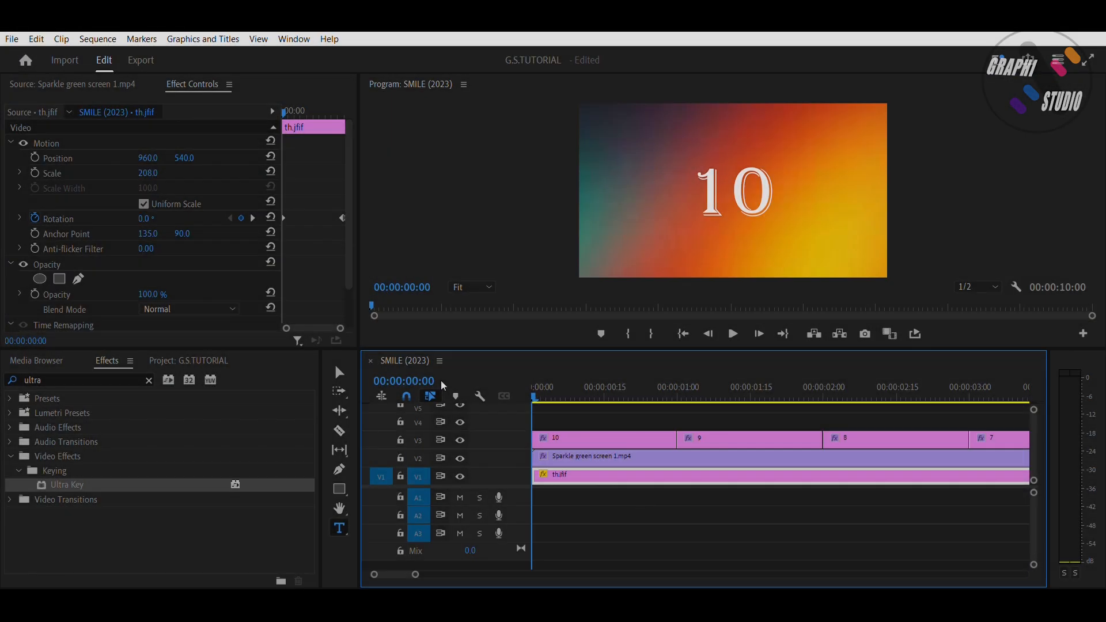
Play back the full countdown and move all ten number clips from V3 up to V4.
{"action": "key", "text": "space"}
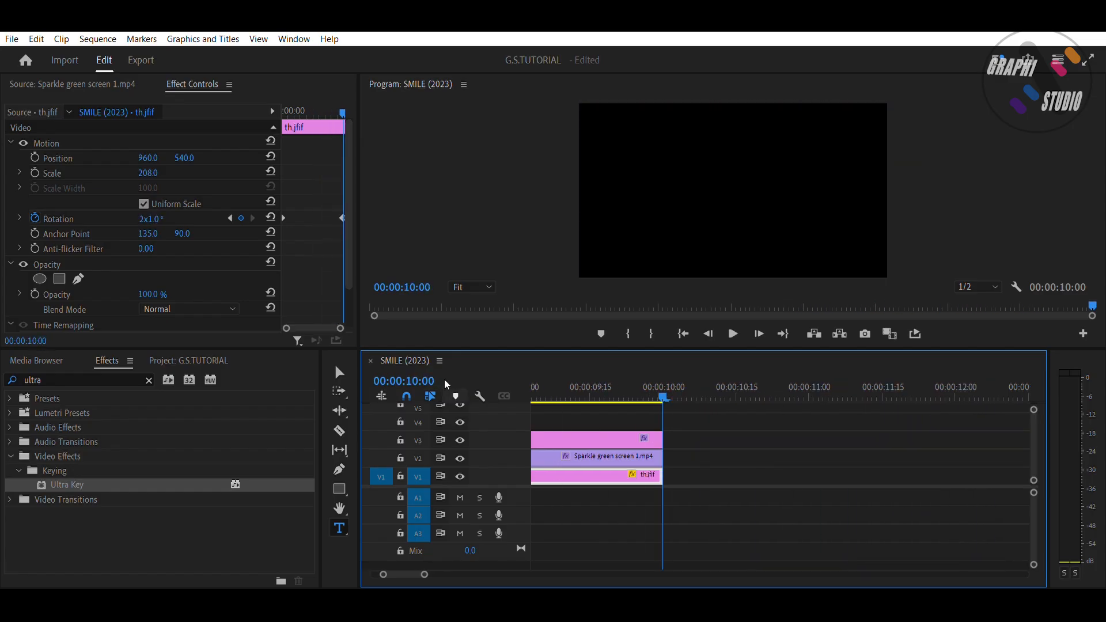
{"action": "left_click_drag", "start_coordinate": [395, 560], "coordinate": [334, 555]}
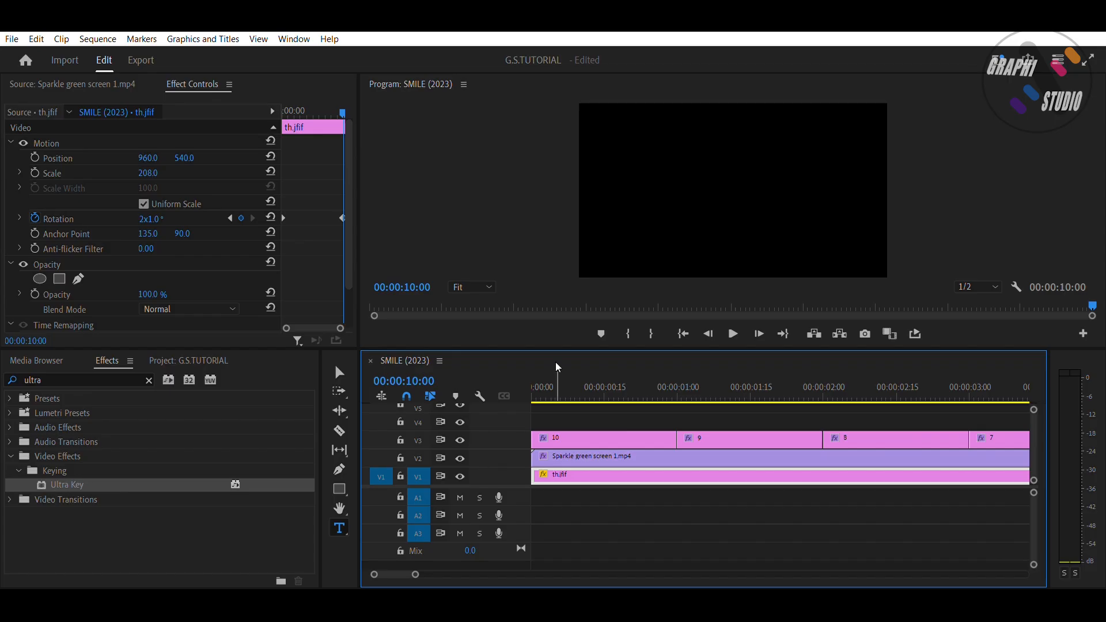
{"action": "left_click_drag", "start_coordinate": [423, 569], "coordinate": [466, 571]}
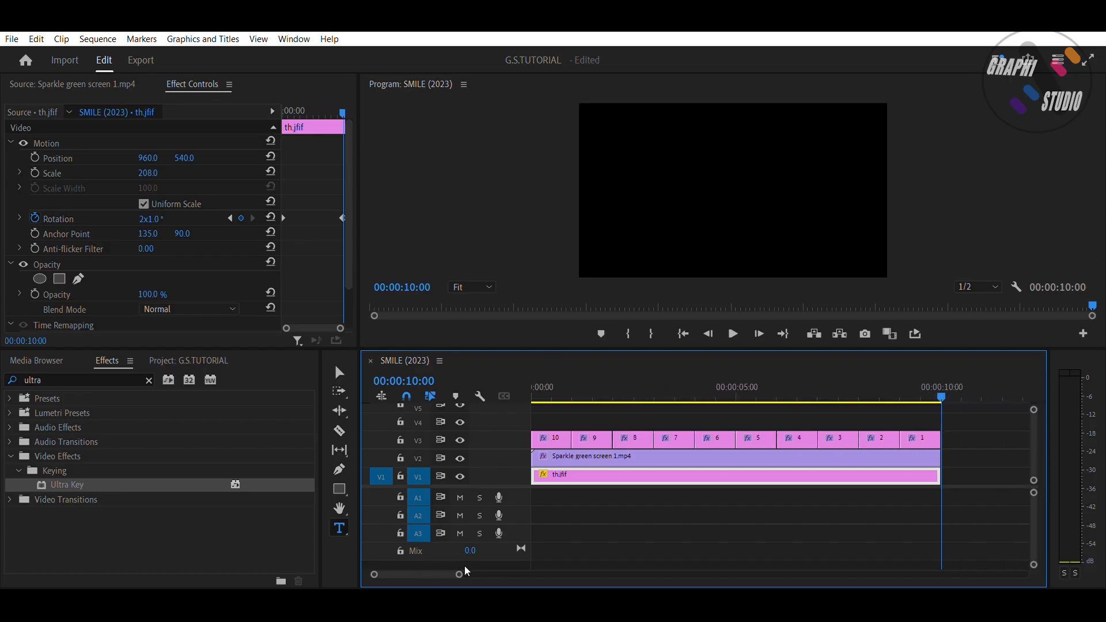
{"action": "left_click_drag", "start_coordinate": [552, 405], "coordinate": [925, 444]}
{"action": "left_click_drag", "start_coordinate": [544, 435], "coordinate": [539, 419]}
Draw a circle with the Ellipse tool at the sequence start and position it around the middle of the frame.
{"action": "left_click", "coordinate": [533, 383]}
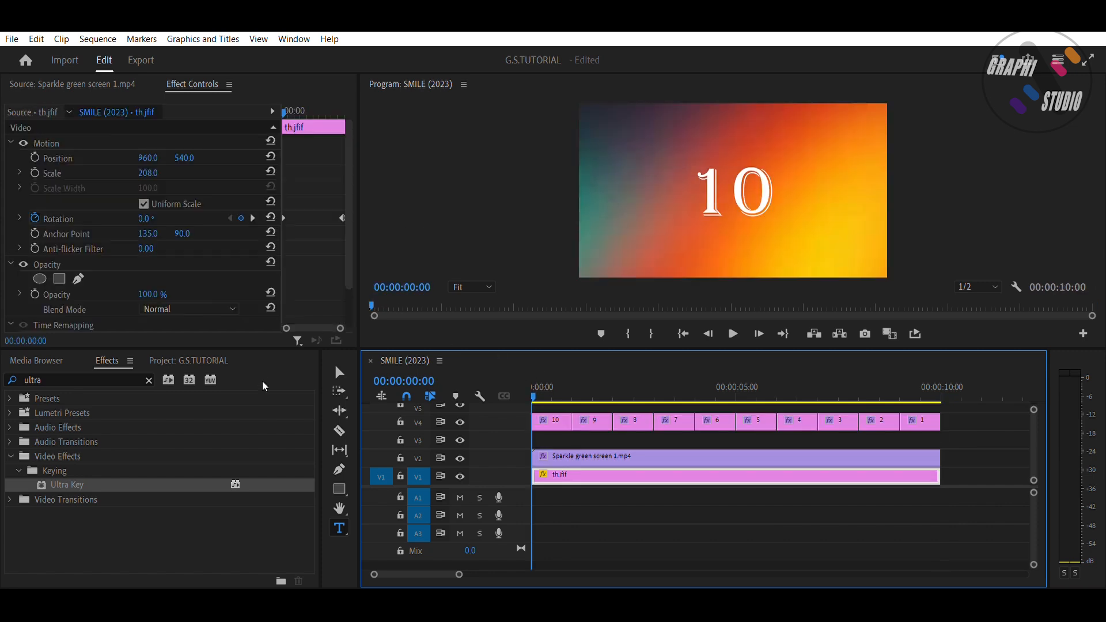
{"action": "left_click", "coordinate": [337, 485]}
{"action": "left_click", "coordinate": [377, 490]}
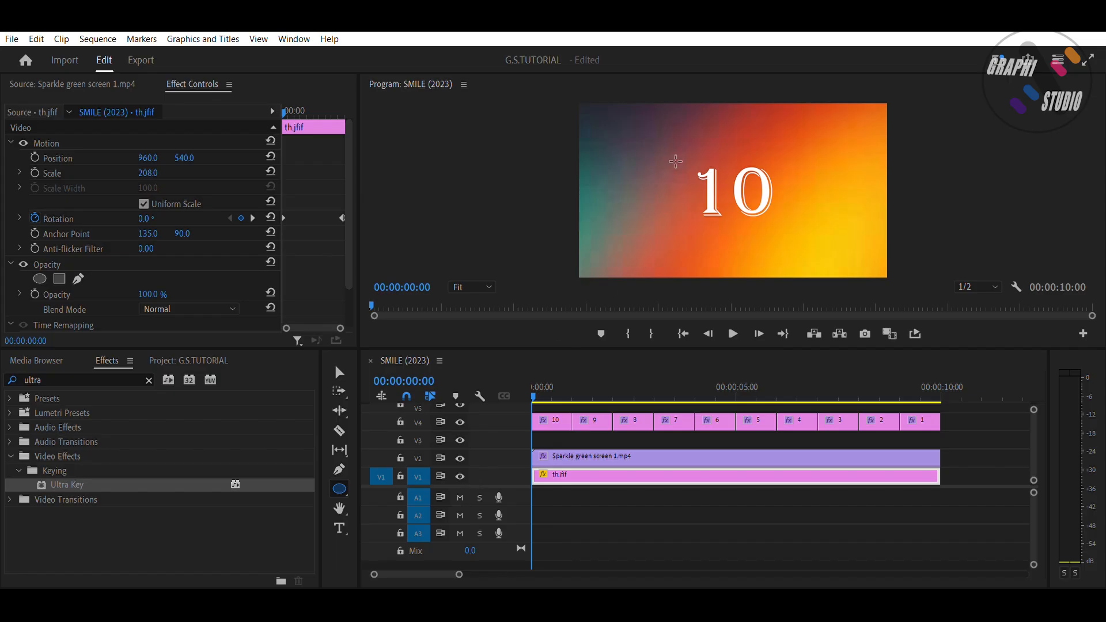
{"action": "left_click_drag", "start_coordinate": [679, 138], "coordinate": [815, 238]}
{"action": "key", "text": "v"}
{"action": "left_click_drag", "start_coordinate": [742, 217], "coordinate": [754, 196]}
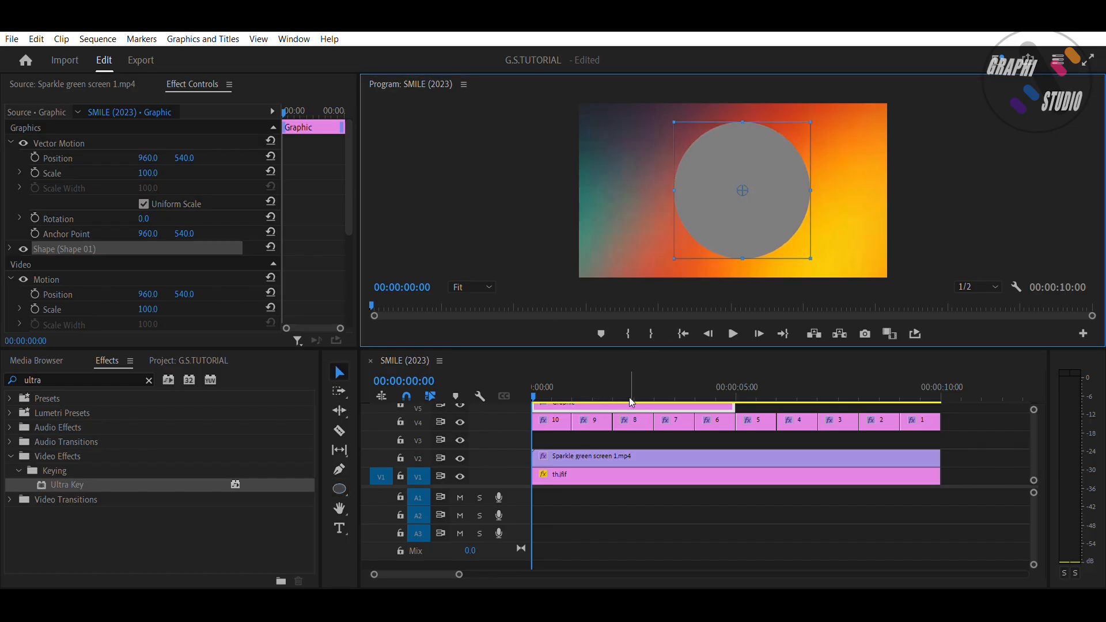
Move the circle clip to V3 beneath the numbers, extend it to 10 seconds, and centre the circle behind the number.
{"action": "left_click_drag", "start_coordinate": [623, 408], "coordinate": [616, 440]}
{"action": "left_click_drag", "start_coordinate": [740, 437], "coordinate": [939, 438]}
{"action": "mouse_move", "coordinate": [744, 233]}
{"action": "left_mouse_down"}
{"action": "mouse_move", "coordinate": [729, 226]}
{"action": "mouse_move", "coordinate": [736, 233]}
{"action": "left_mouse_up"}
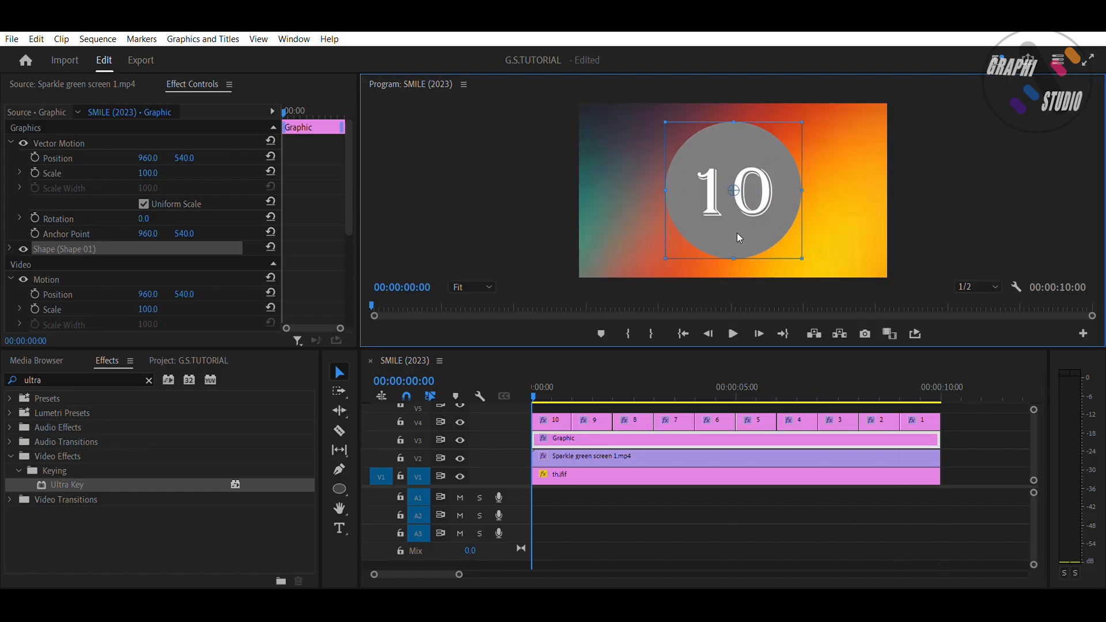
Clear the previous effects search and search the effects for "radial".
{"action": "left_click", "coordinate": [534, 384]}
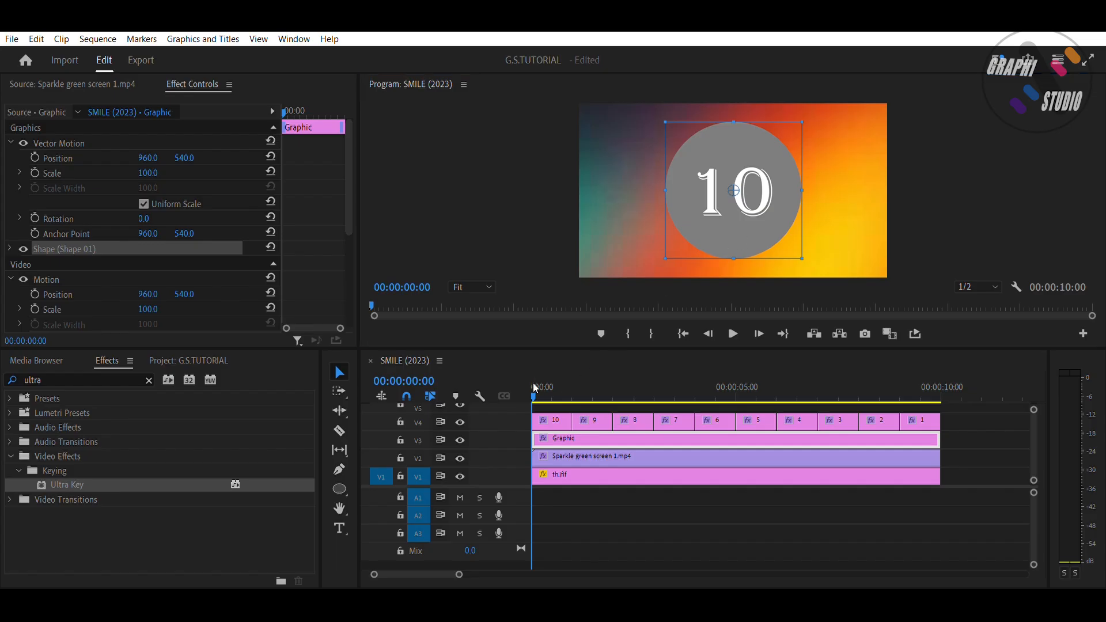
{"action": "left_click", "coordinate": [148, 379]}
{"action": "key", "text": "r"}
{"action": "key", "text": "a"}
{"action": "key", "text": "d"}
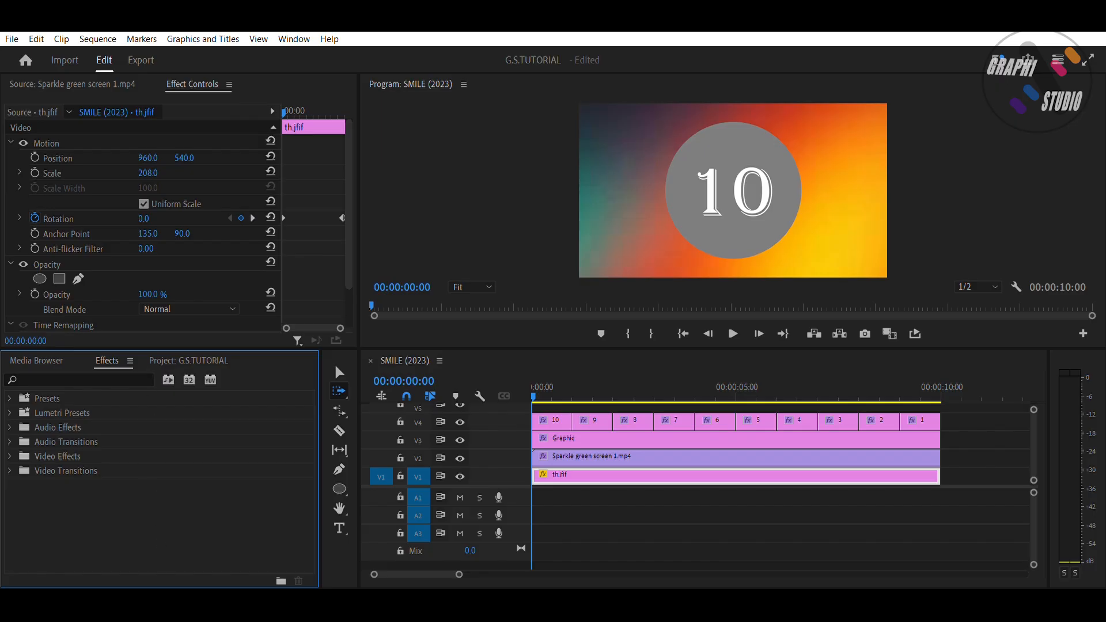
Fill the circle with a gold linear gradient and stretch both gradient ends out towards the circle's edges.
{"action": "key", "text": "v"}
{"action": "left_click", "coordinate": [565, 433]}
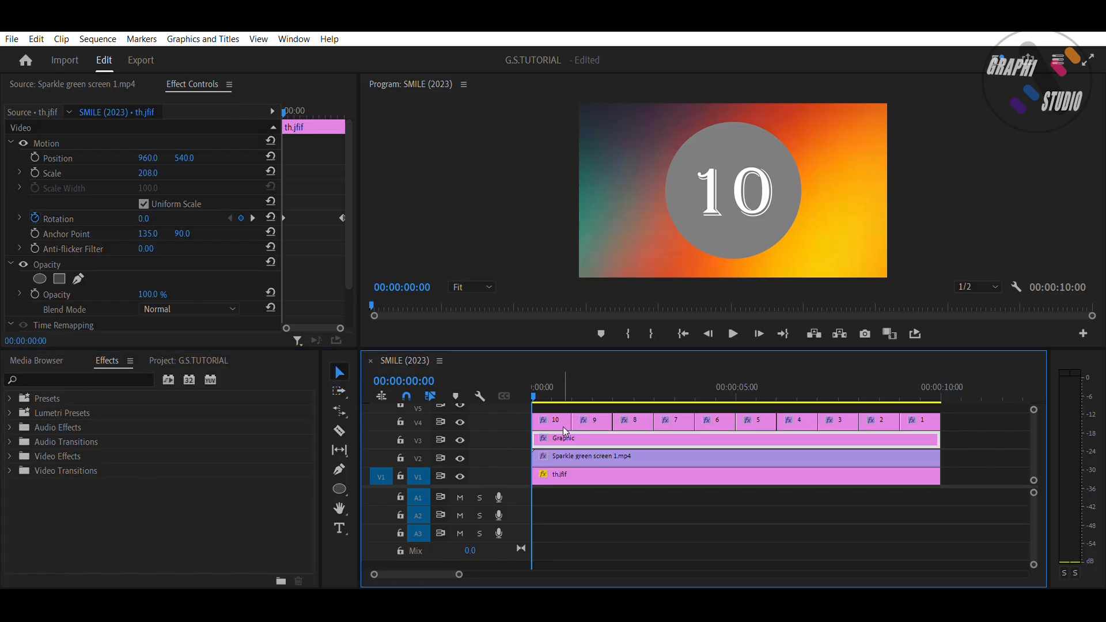
{"action": "left_click", "coordinate": [12, 239]}
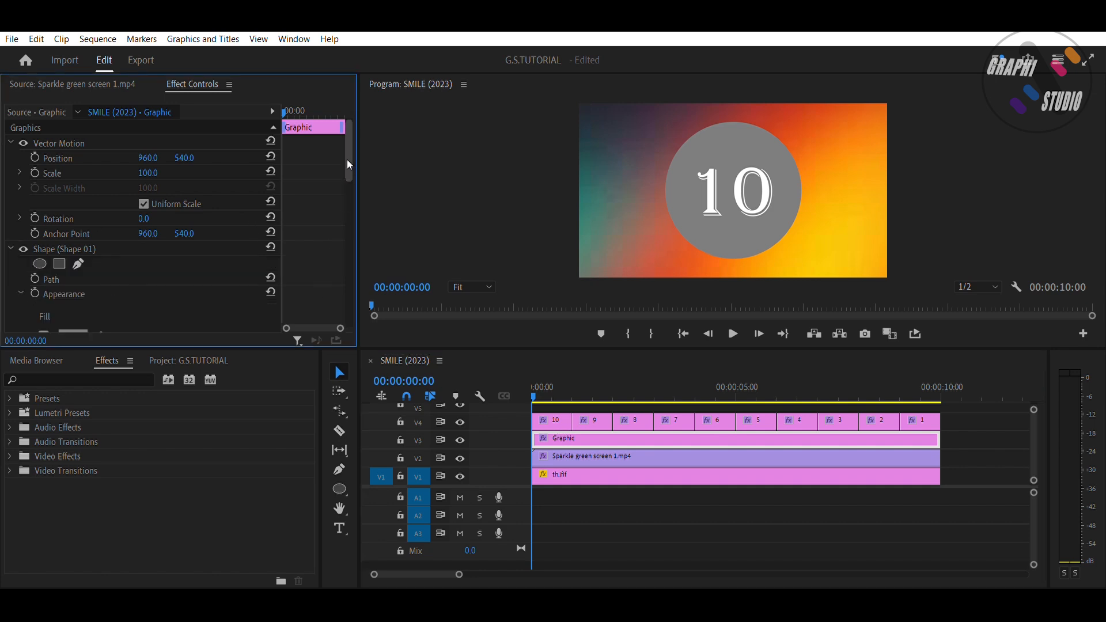
{"action": "left_click_drag", "start_coordinate": [347, 159], "coordinate": [351, 204]}
{"action": "left_click", "coordinate": [78, 171]}
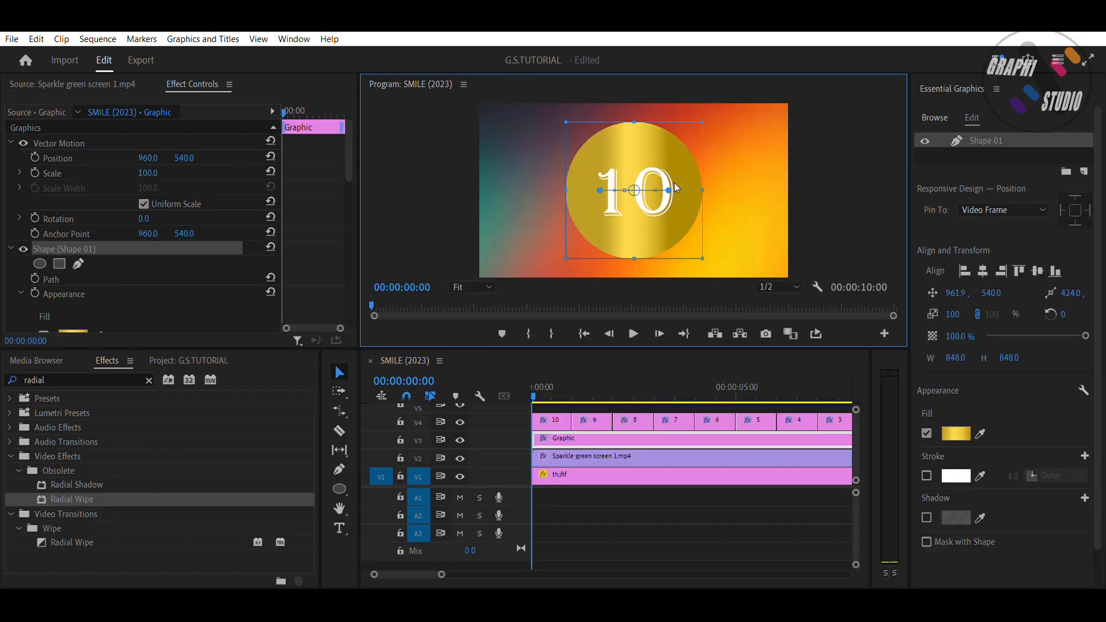
{"action": "left_click_drag", "start_coordinate": [668, 190], "coordinate": [684, 190]}
{"action": "left_click_drag", "start_coordinate": [600, 191], "coordinate": [577, 191]}
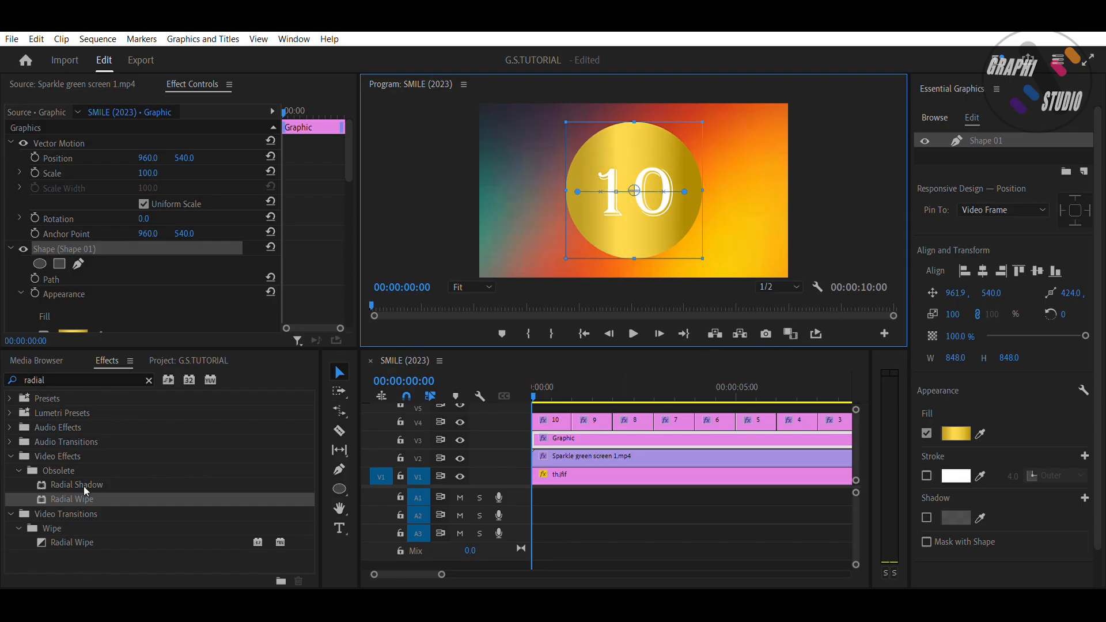
Apply the Radial Wipe video effect to the circle clip and cut the clip on V3 at every number clip boundary.
{"action": "left_click_drag", "start_coordinate": [85, 489], "coordinate": [569, 433]}
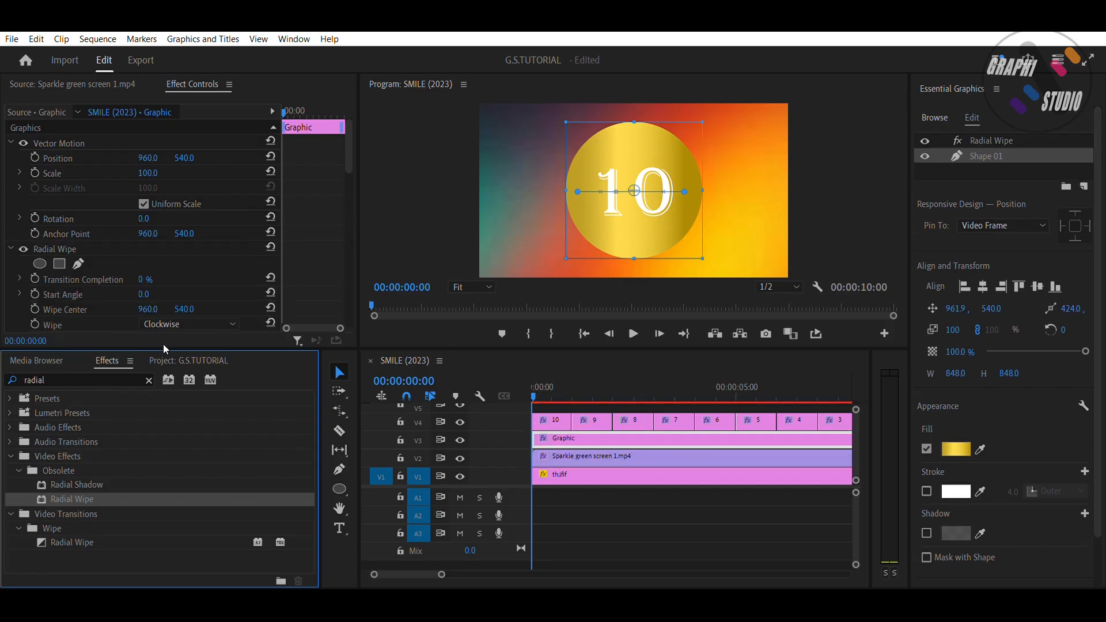
{"action": "key", "text": "c"}
{"action": "left_click", "coordinate": [572, 438]}
{"action": "left_click", "coordinate": [612, 438]}
{"action": "left_click", "coordinate": [653, 438]}
{"action": "left_click", "coordinate": [694, 437]}
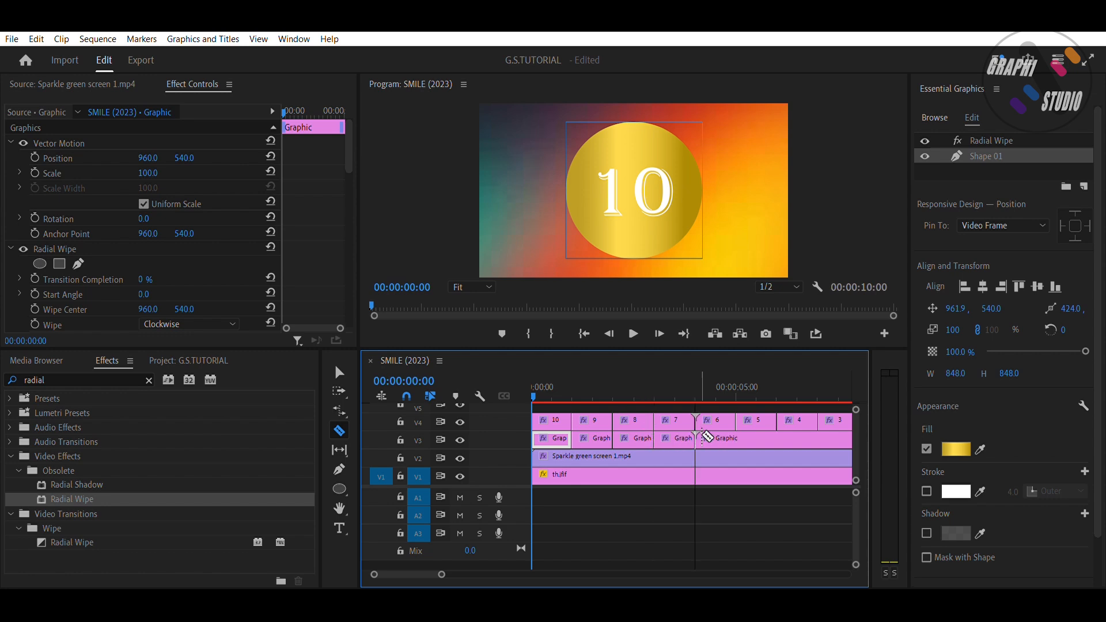
{"action": "left_click", "coordinate": [735, 438]}
{"action": "left_click", "coordinate": [817, 435]}
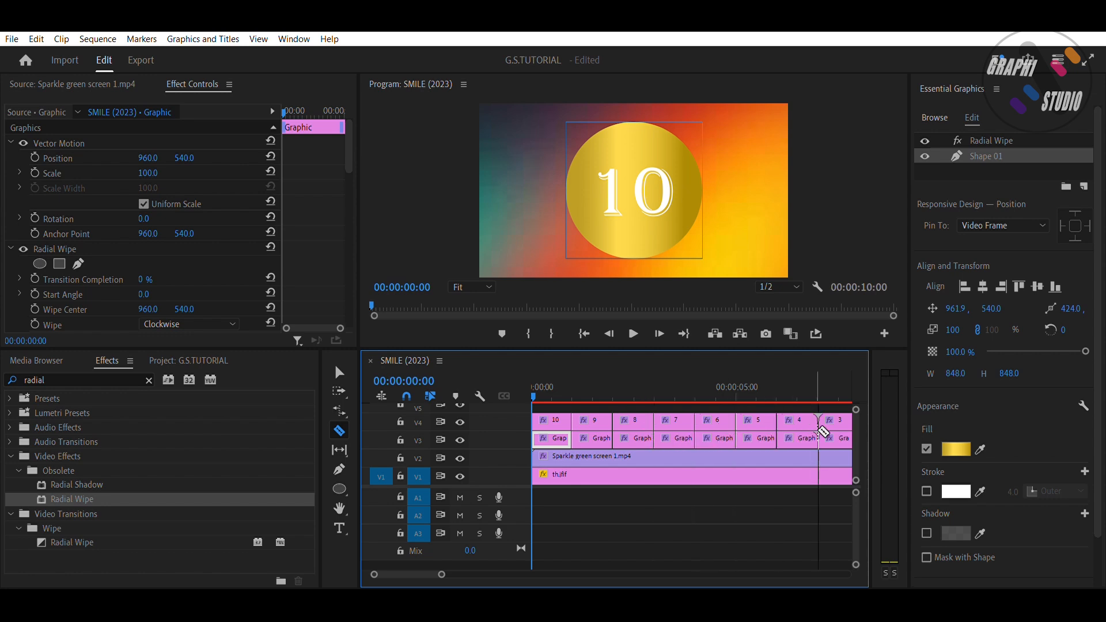
{"action": "left_click_drag", "start_coordinate": [848, 390], "coordinate": [796, 387]}
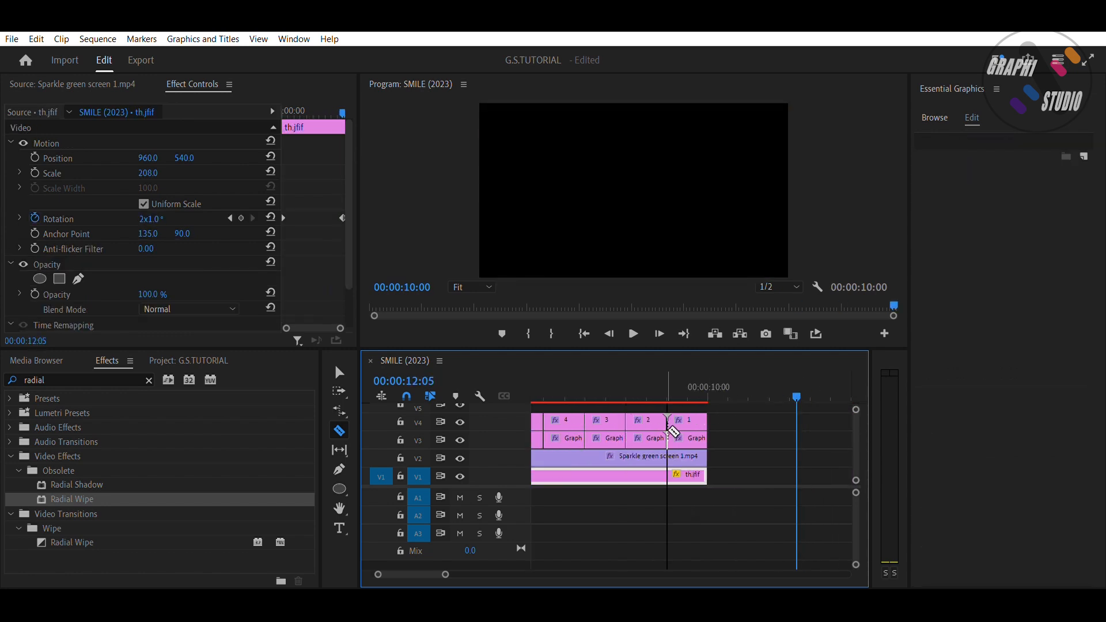
Set a 0% Transition Completion keyframe for Radial Wipe at the start of the first circle clip.
{"action": "key", "text": "Home"}
{"action": "key", "text": "v"}
{"action": "left_click", "coordinate": [552, 438]}
{"action": "left_click_drag", "start_coordinate": [349, 151], "coordinate": [358, 175]}
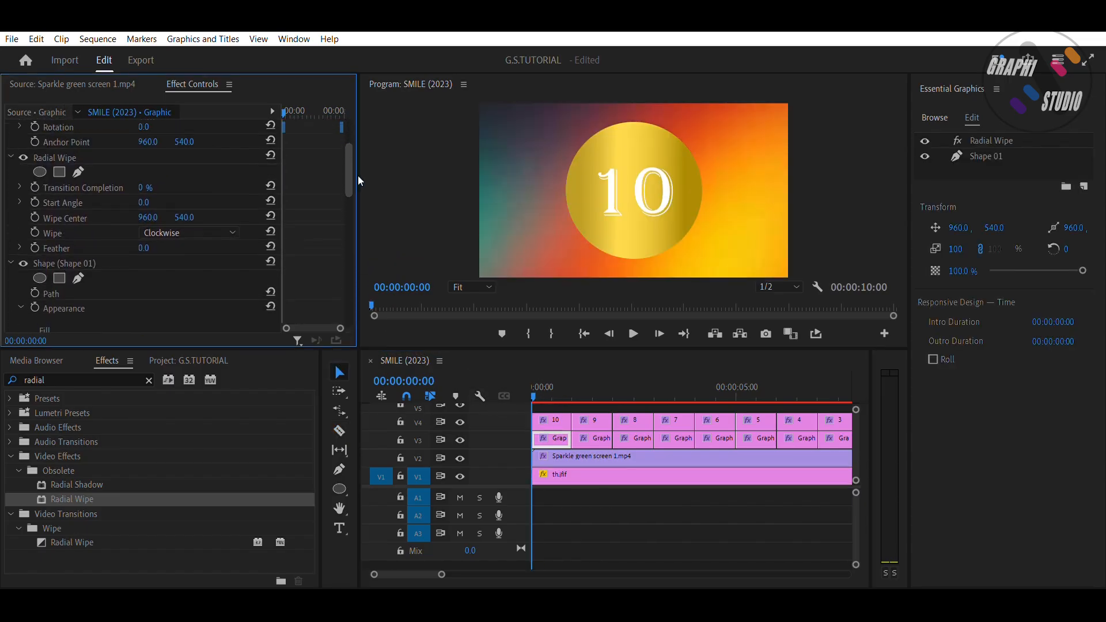
{"action": "left_click", "coordinate": [35, 187]}
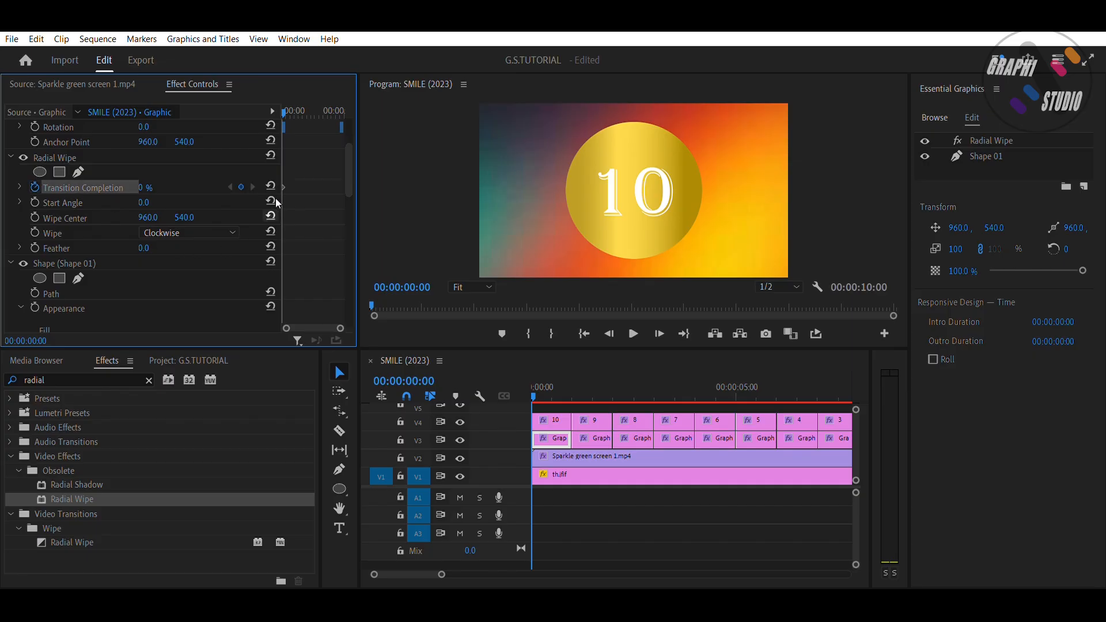
Set the first circle clip's Radial Wipe Transition Completion to 100% at 00:00:01:00.
{"action": "left_click_drag", "start_coordinate": [332, 109], "coordinate": [343, 93]}
{"action": "key", "text": "Right"}
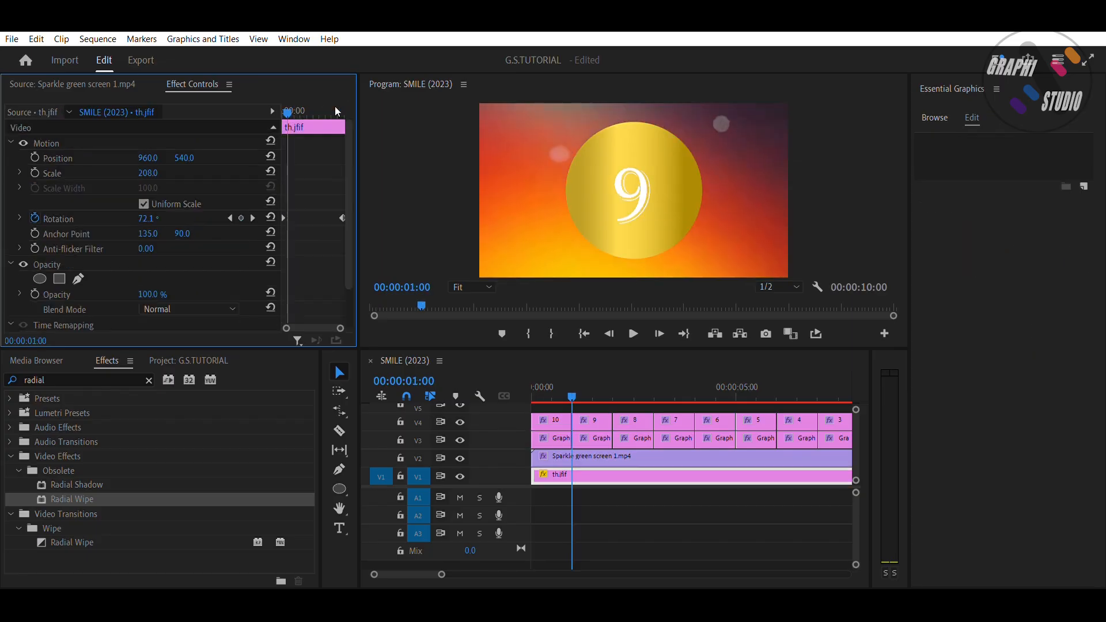
{"action": "mouse_move", "coordinate": [348, 168]}
{"action": "left_mouse_down"}
{"action": "mouse_move", "coordinate": [352, 200]}
{"action": "mouse_move", "coordinate": [355, 163]}
{"action": "left_mouse_up"}
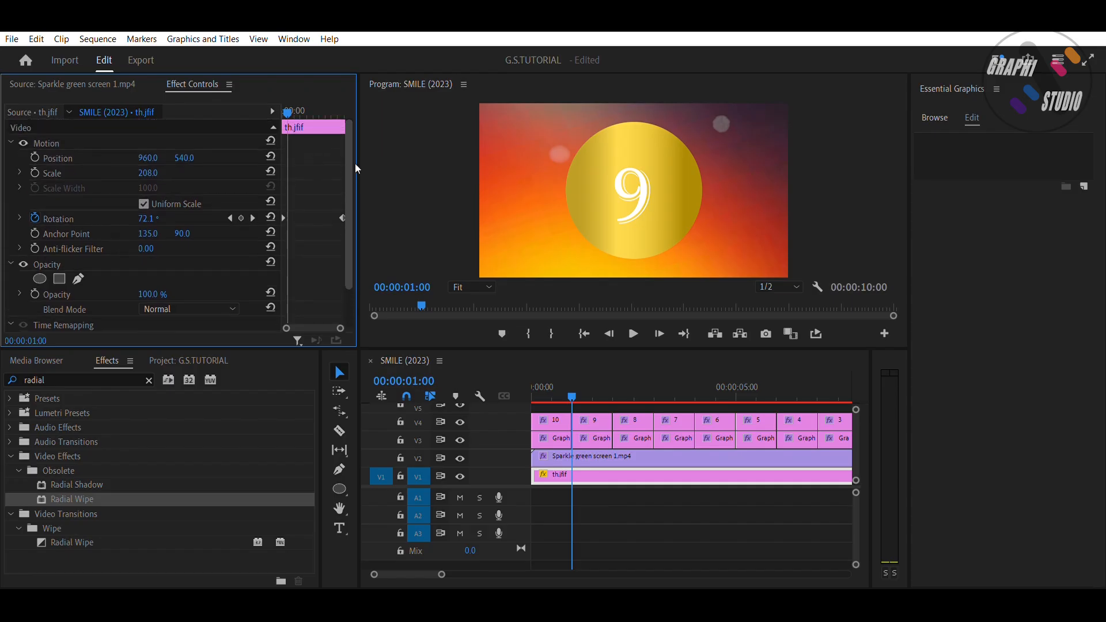
{"action": "left_click", "coordinate": [547, 429]}
{"action": "left_click_drag", "start_coordinate": [144, 279], "coordinate": [201, 279]}
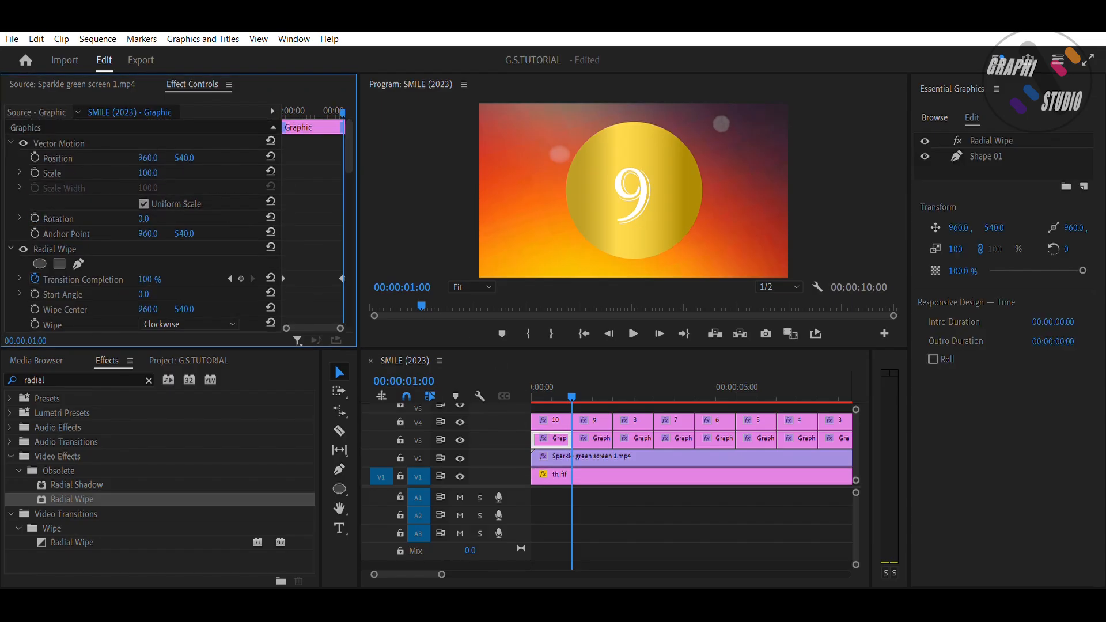
Preview the wipe around the middle of the first circle clip and copy its keyframed Radial Wipe effect.
{"action": "mouse_move", "coordinate": [561, 383]}
{"action": "left_mouse_down"}
{"action": "mouse_move", "coordinate": [522, 385]}
{"action": "mouse_move", "coordinate": [562, 388]}
{"action": "mouse_move", "coordinate": [539, 386]}
{"action": "left_mouse_up"}
{"action": "left_click", "coordinate": [79, 248]}
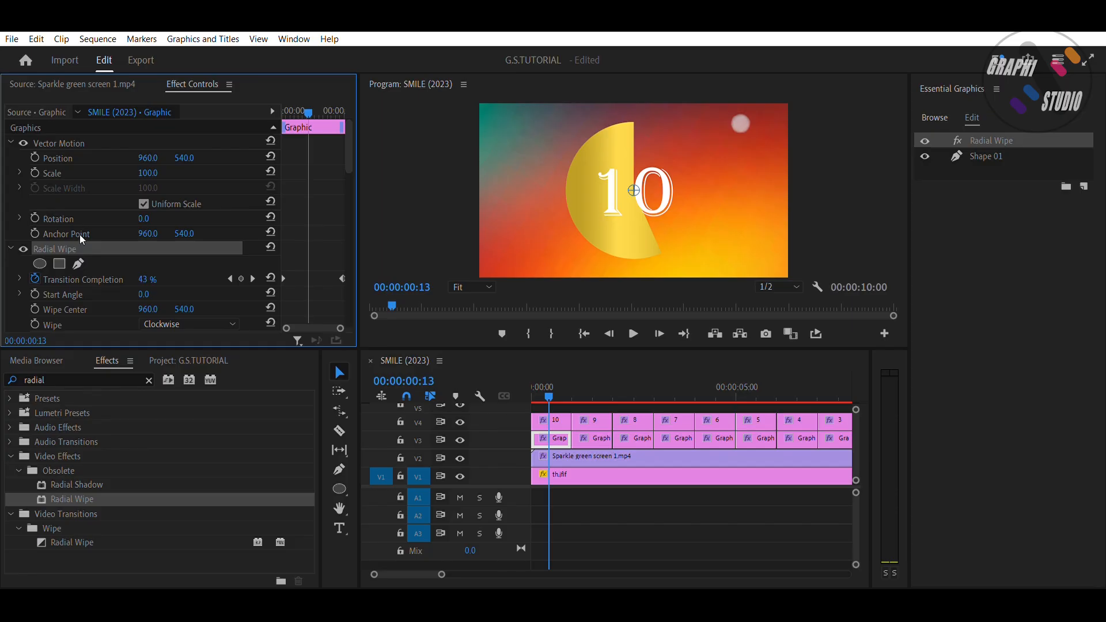
{"action": "right_click", "coordinate": [99, 234]}
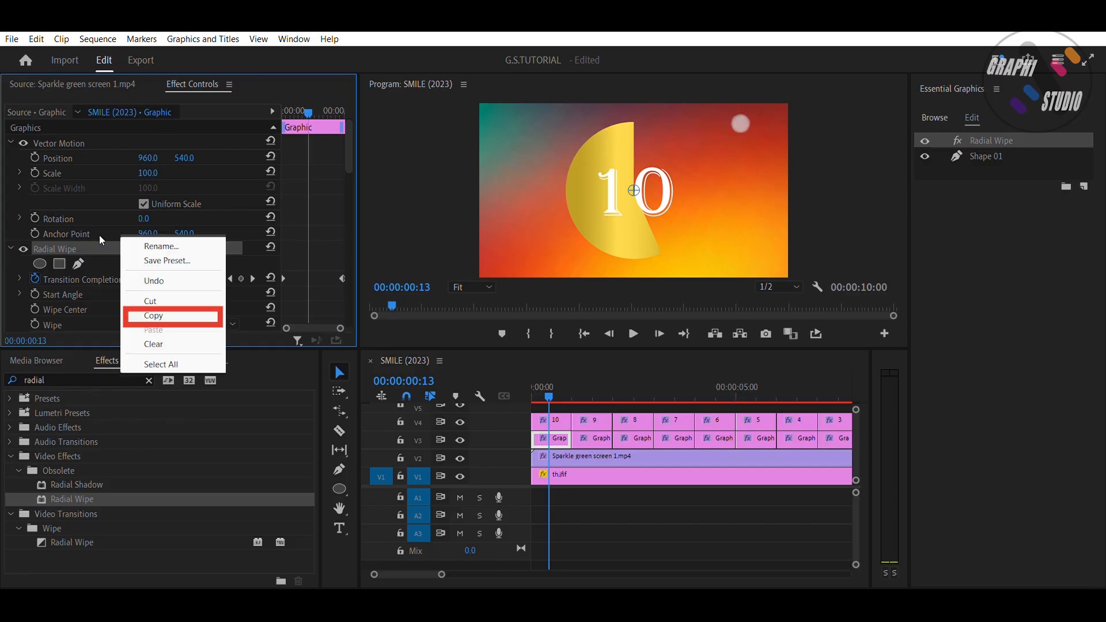
{"action": "left_click", "coordinate": [154, 316]}
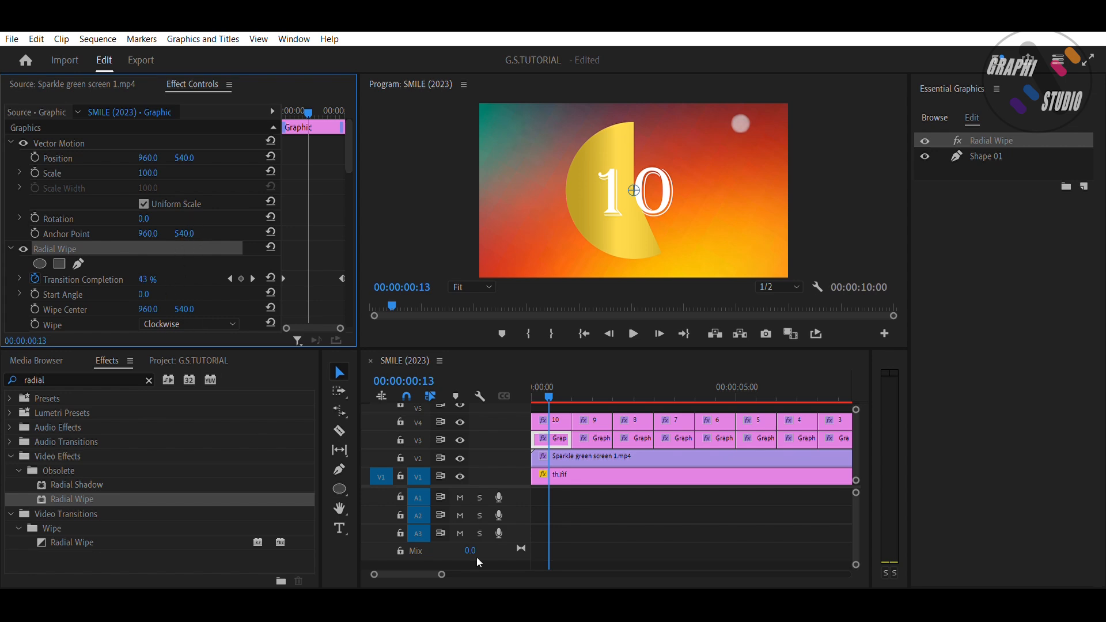
Paste the copied Radial Wipe effect onto the circle clips beneath numbers 9, 8, 7 and 6.
{"action": "left_click", "coordinate": [593, 438]}
{"action": "right_click", "coordinate": [104, 232]}
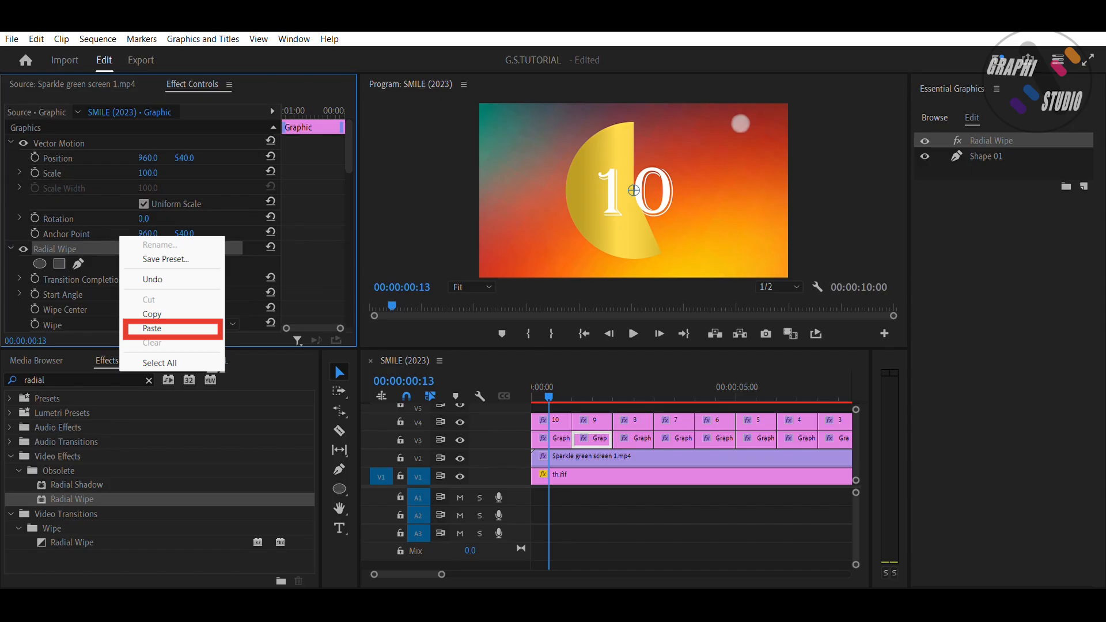
{"action": "left_click", "coordinate": [634, 439]}
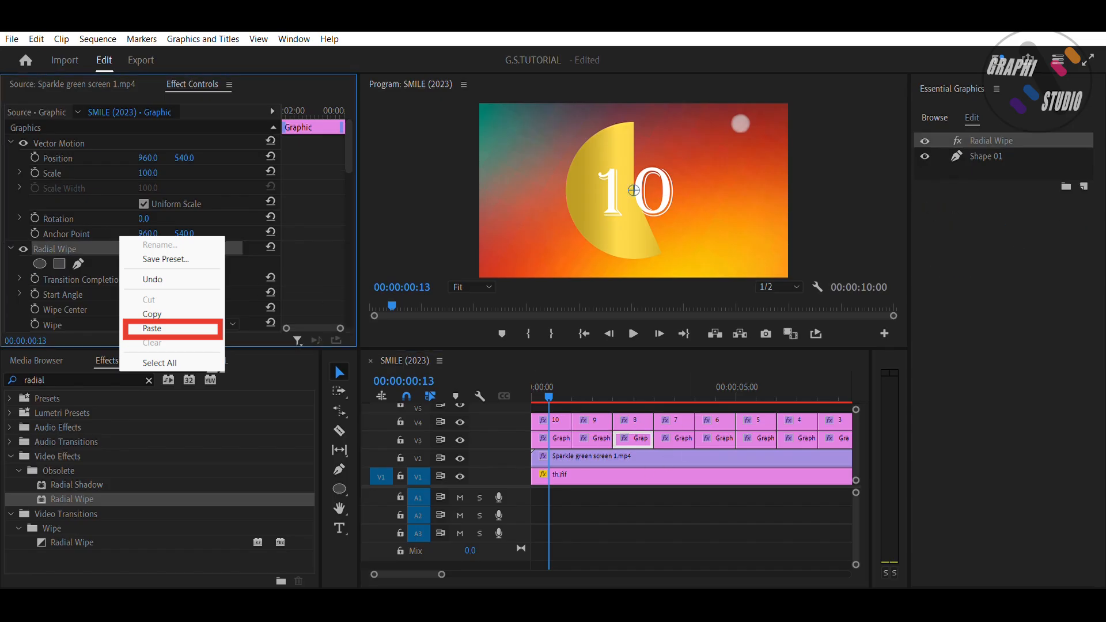
{"action": "left_click", "coordinate": [152, 328]}
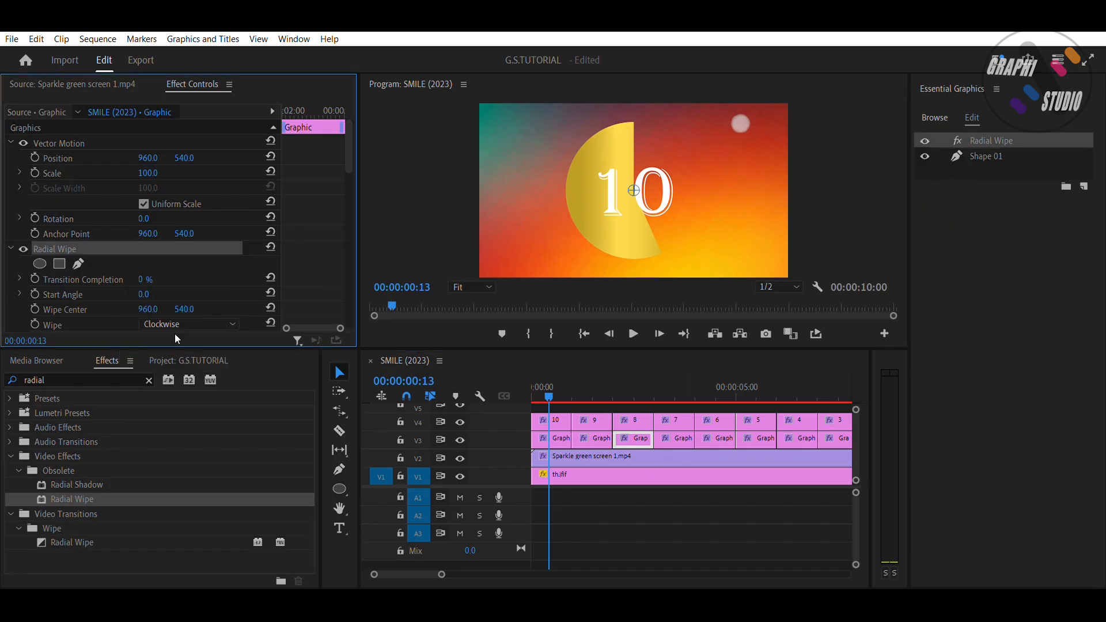
{"action": "left_click", "coordinate": [674, 439]}
{"action": "key", "text": "ctrl+v"}
{"action": "left_click", "coordinate": [718, 438]}
{"action": "left_click", "coordinate": [120, 245]}
{"action": "key", "text": "ctrl+v"}
Paste the copied Radial Wipe effect onto the circle clips beneath numbers 5, 4 and 3.
{"action": "left_click", "coordinate": [755, 438]}
{"action": "left_click", "coordinate": [145, 313]}
{"action": "key", "text": "ctrl+v"}
{"action": "left_click", "coordinate": [796, 437]}
{"action": "left_click", "coordinate": [79, 244]}
{"action": "key", "text": "ctrl+v"}
{"action": "left_click", "coordinate": [824, 436]}
{"action": "left_click", "coordinate": [125, 320]}
{"action": "key", "text": "ctrl+v"}
Paste the copied Radial Wipe effect onto the last two circle clips, beneath numbers 2 and 1.
{"action": "left_click", "coordinate": [838, 388]}
{"action": "left_click_drag", "start_coordinate": [839, 389], "coordinate": [760, 391]}
{"action": "left_click", "coordinate": [625, 437]}
{"action": "left_click", "coordinate": [130, 248]}
{"action": "key", "text": "ctrl+v"}
{"action": "left_click", "coordinate": [668, 438]}
{"action": "left_click", "coordinate": [130, 248]}
{"action": "key", "text": "ctrl+v"}
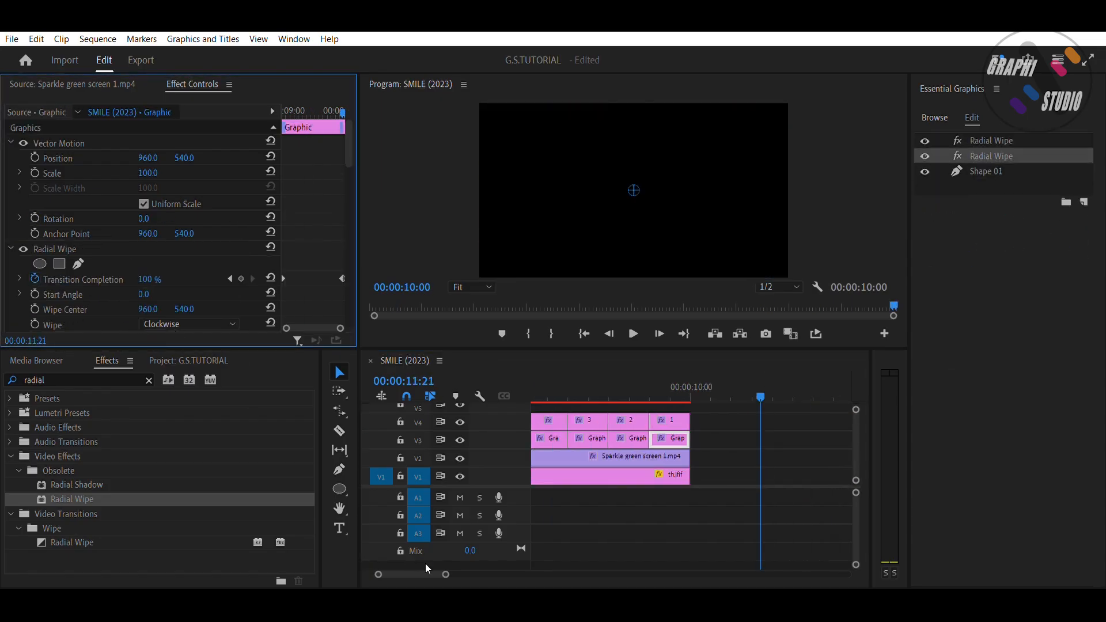
Return to the start of the sequence and play back the countdown with the circle wipes.
{"action": "scroll", "coordinate": [420, 561], "scroll_direction": "up", "scroll_amount": 5}
{"action": "left_click", "coordinate": [532, 398]}
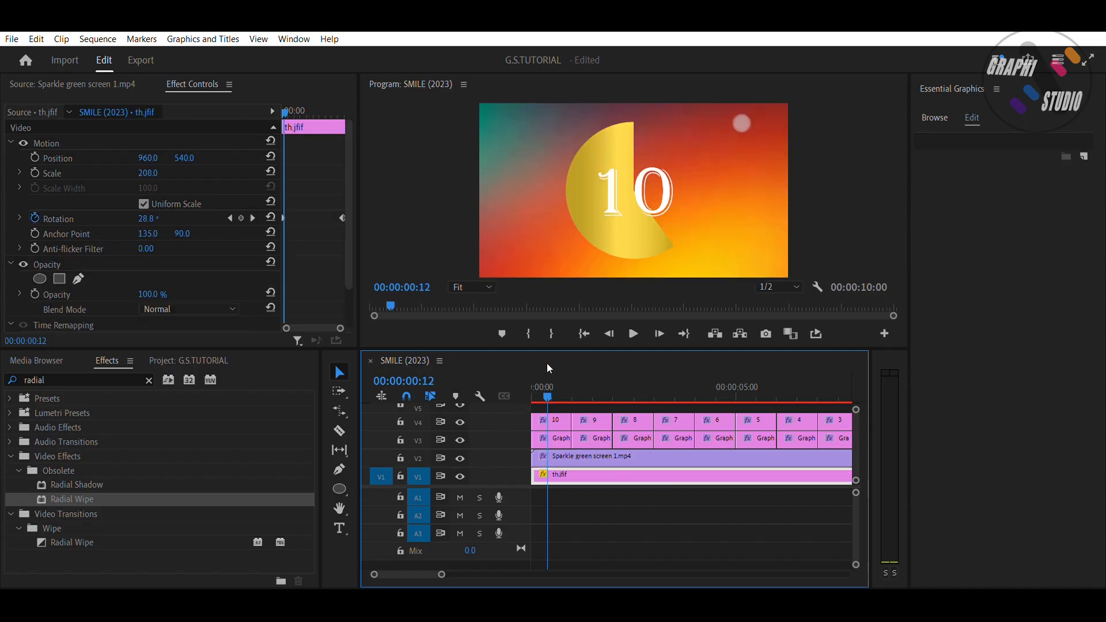
{"action": "left_click", "coordinate": [632, 333]}
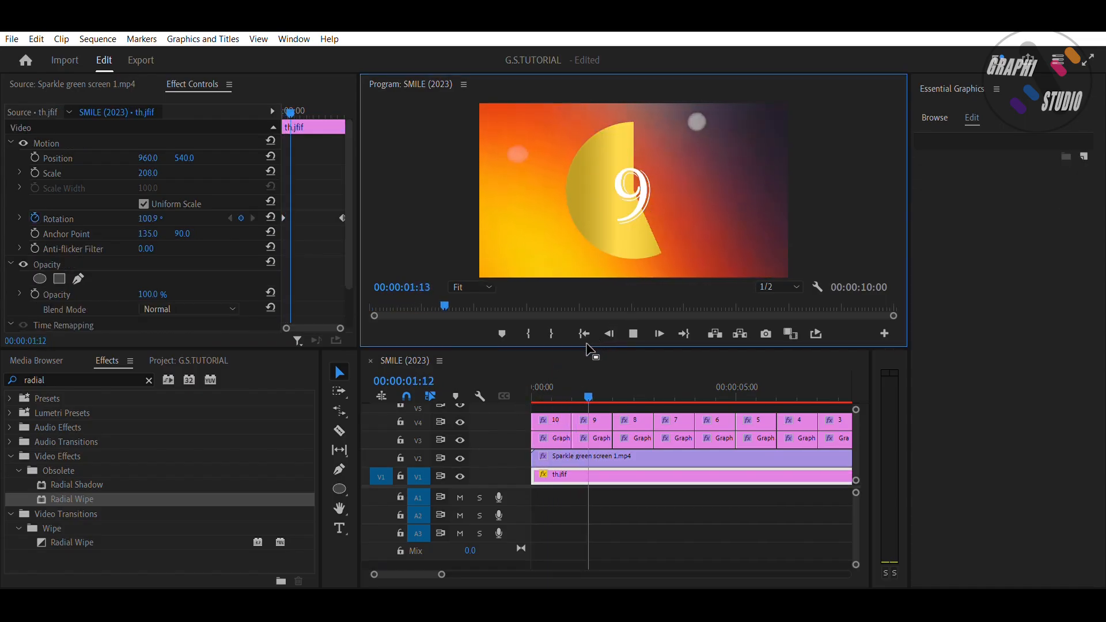